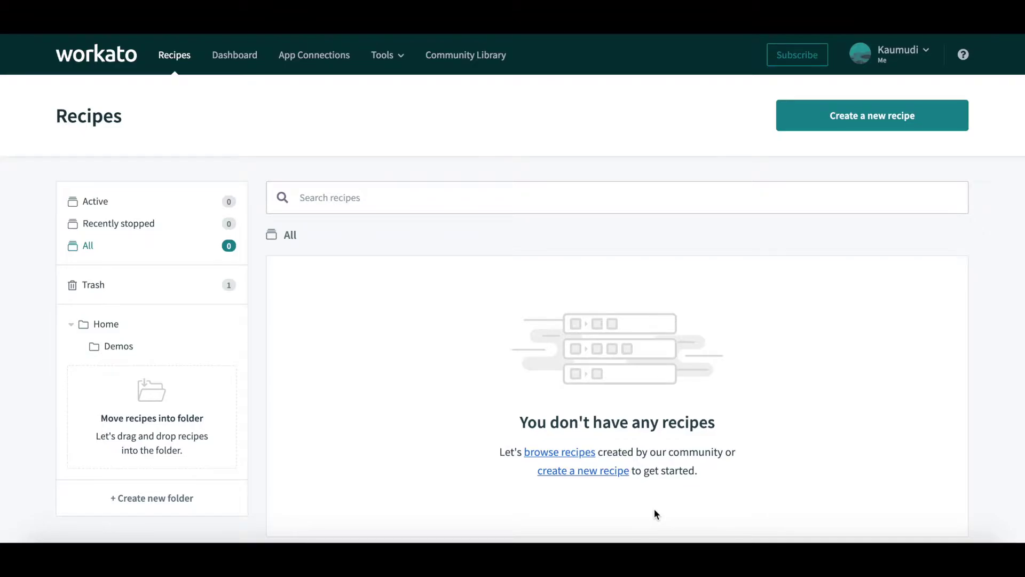
Step: Create a recipe named 'Support Case Escalation' in the Incident Response > Ticket Escalation folder
left_click(915, 128)
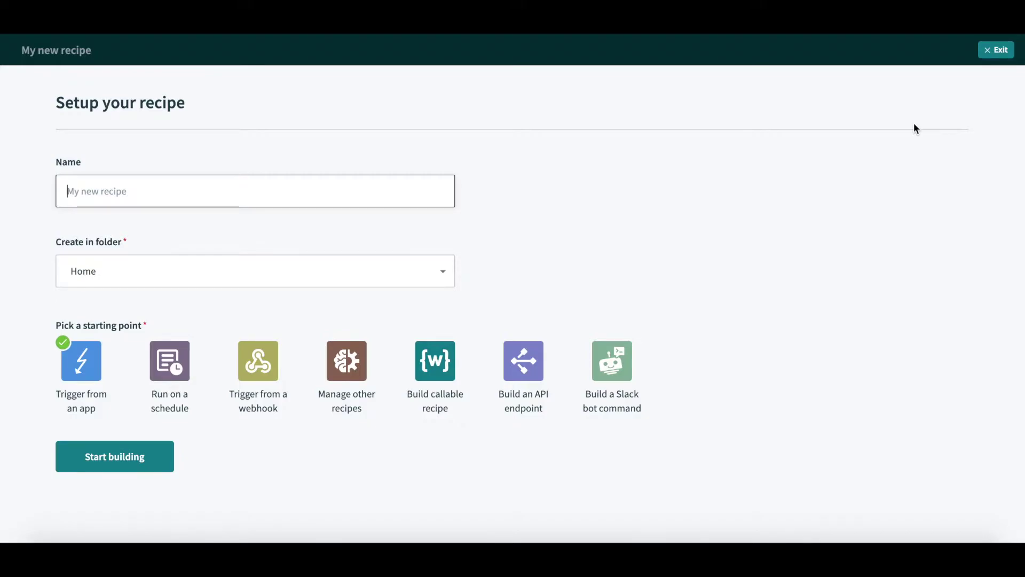
type("Supp")
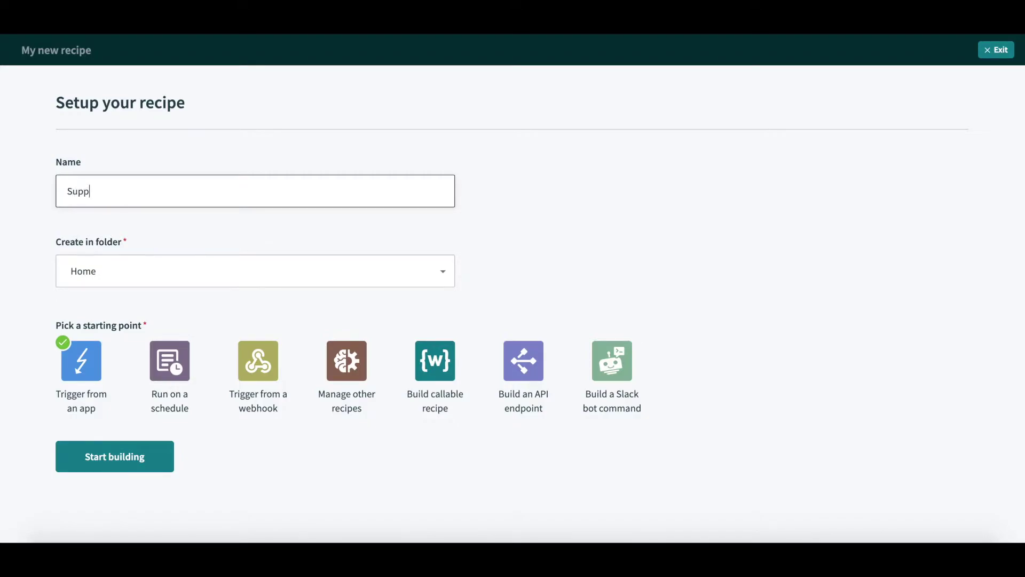
type("ort Case Escalation")
left_click(134, 274)
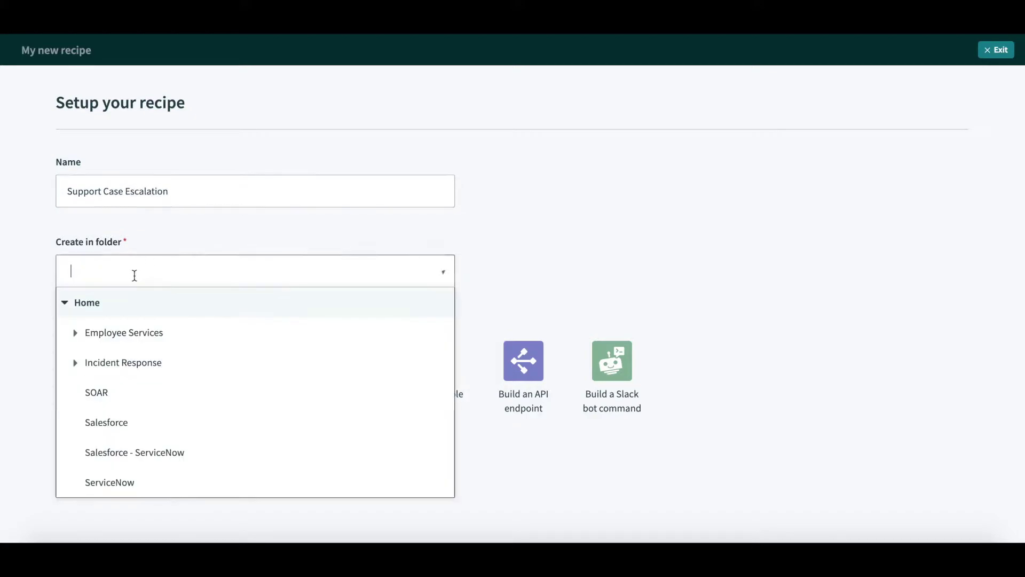
left_click(84, 370)
left_click(103, 396)
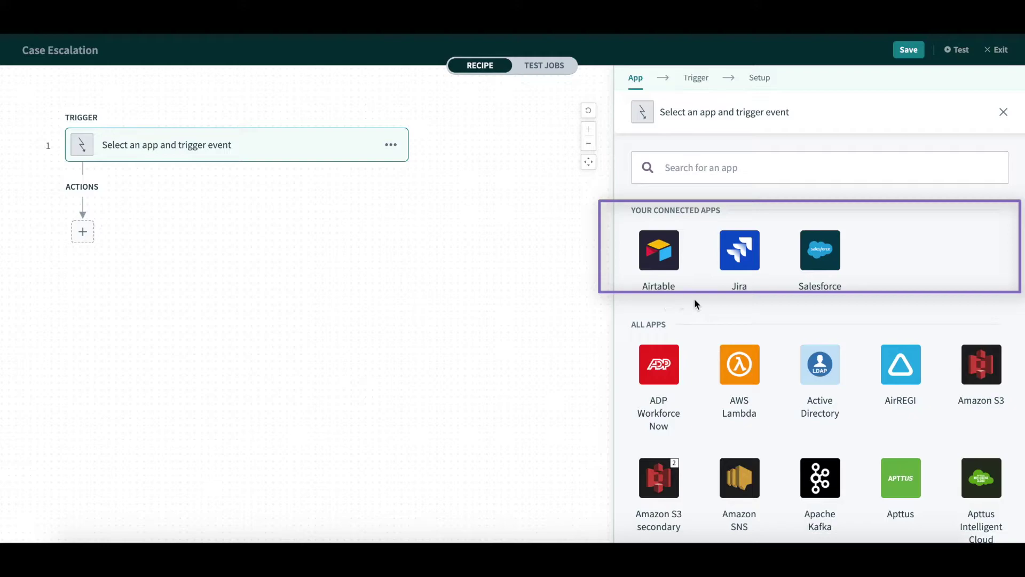
Step: Scroll the trigger app picker to view the connected apps Airtable, Jira and Salesforce
scroll(707, 313, "down", 2)
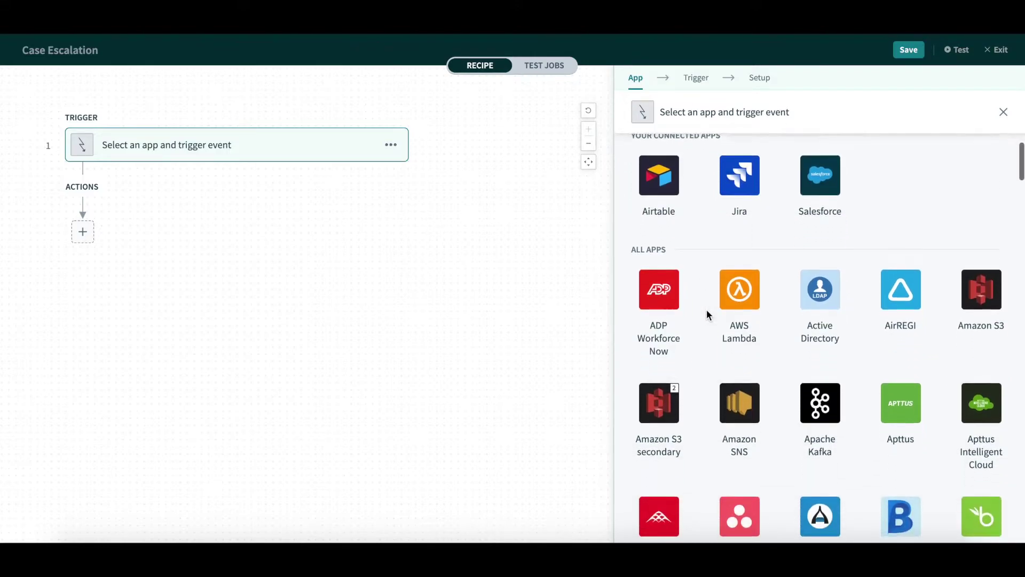
scroll(706, 313, "up", 1)
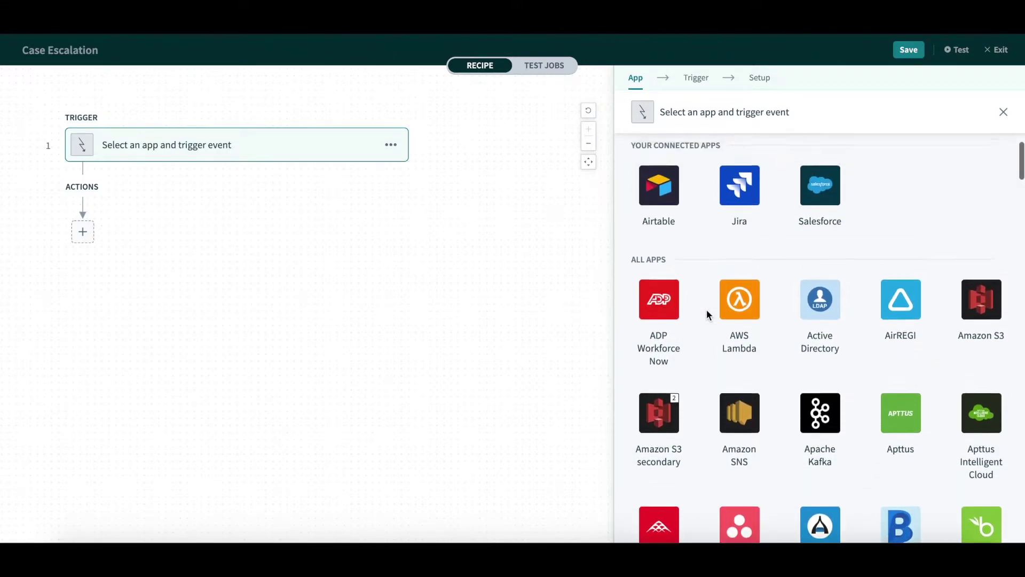
scroll(707, 310, "up", 2)
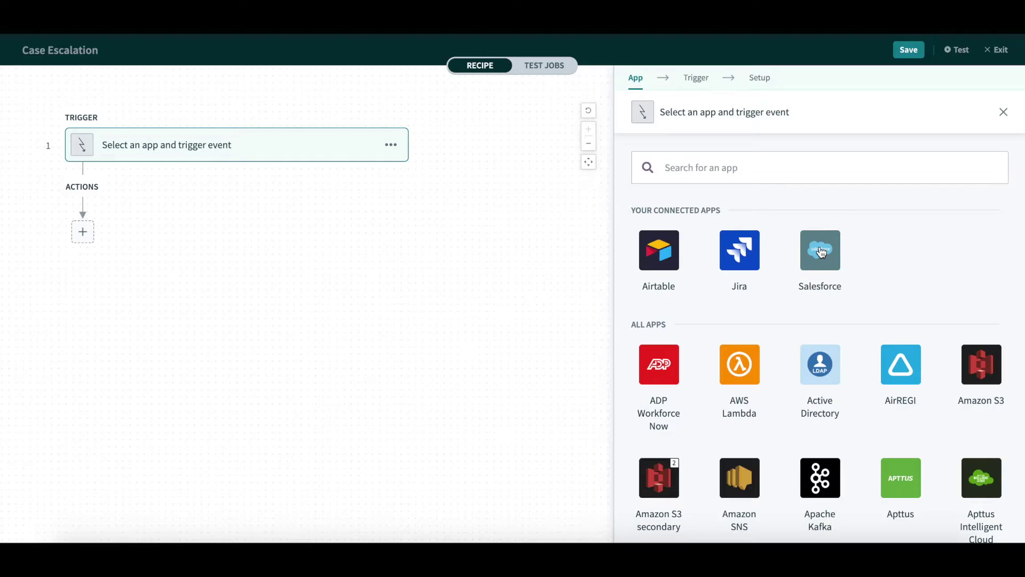
Step: Choose Salesforce with the My Salesforce account connection and browse its trigger events
left_click(822, 253)
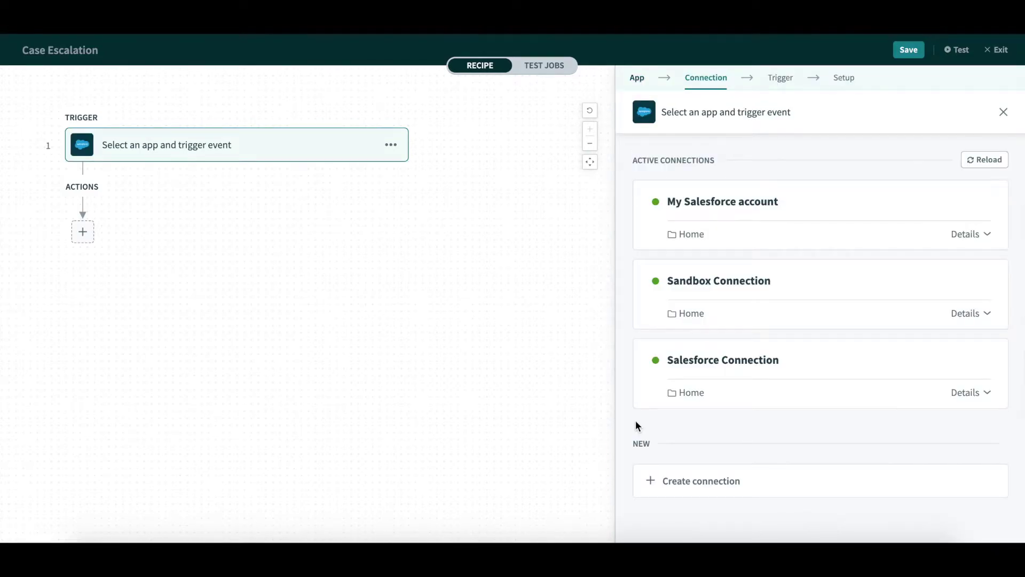
left_click(777, 236)
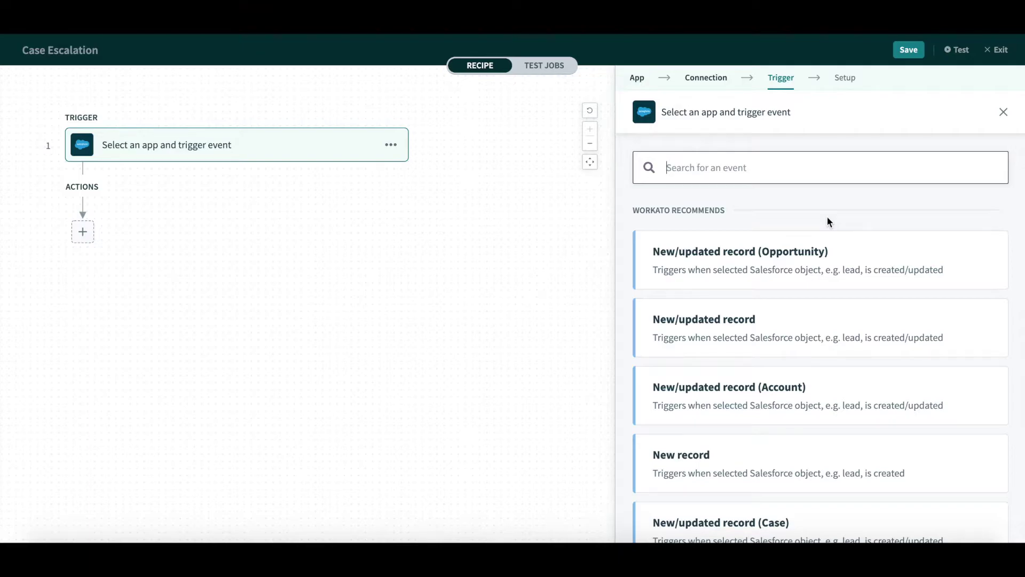
scroll(828, 221, "down", 3)
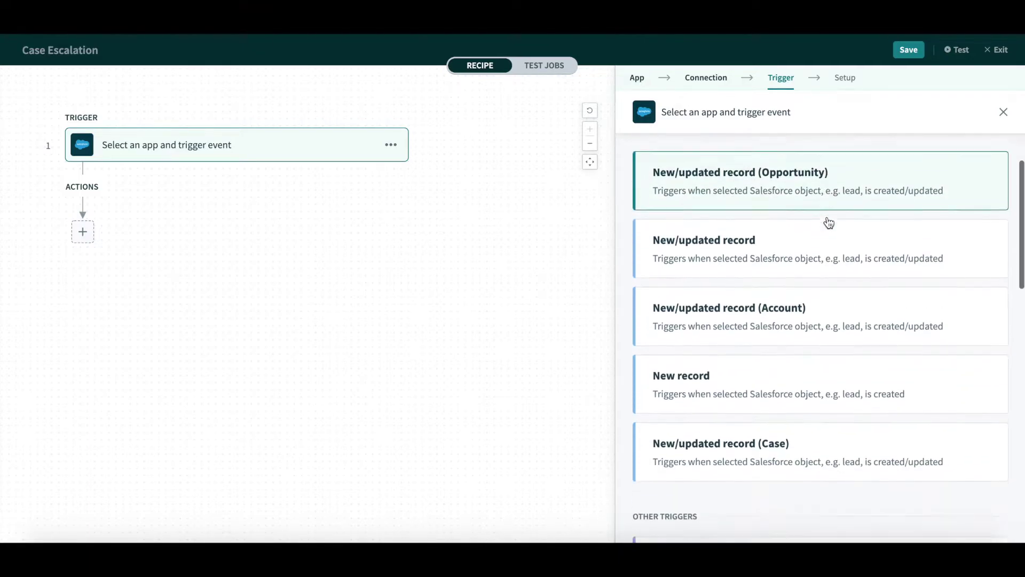
scroll(828, 221, "down", 5)
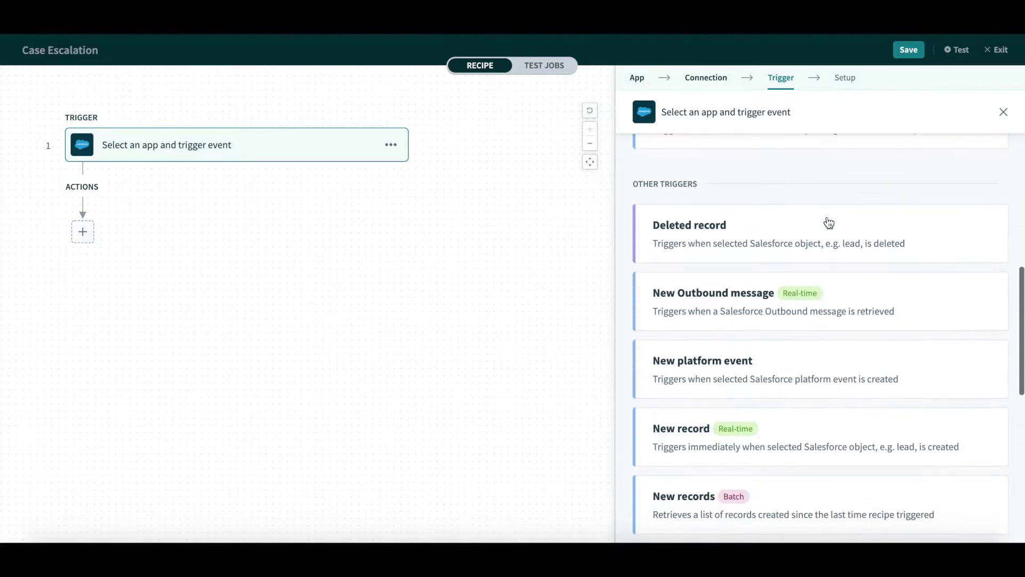
scroll(829, 222, "down", 1)
scroll(833, 209, "up", 9)
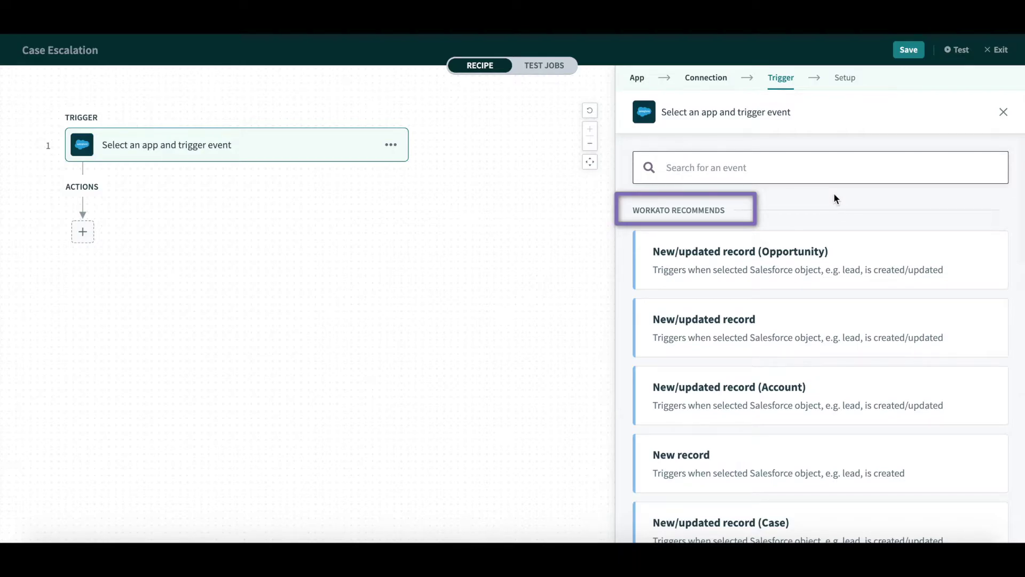
Step: Trigger on New/updated record (Case), picking up events from Beginning of time
left_click(730, 525)
left_click(839, 339)
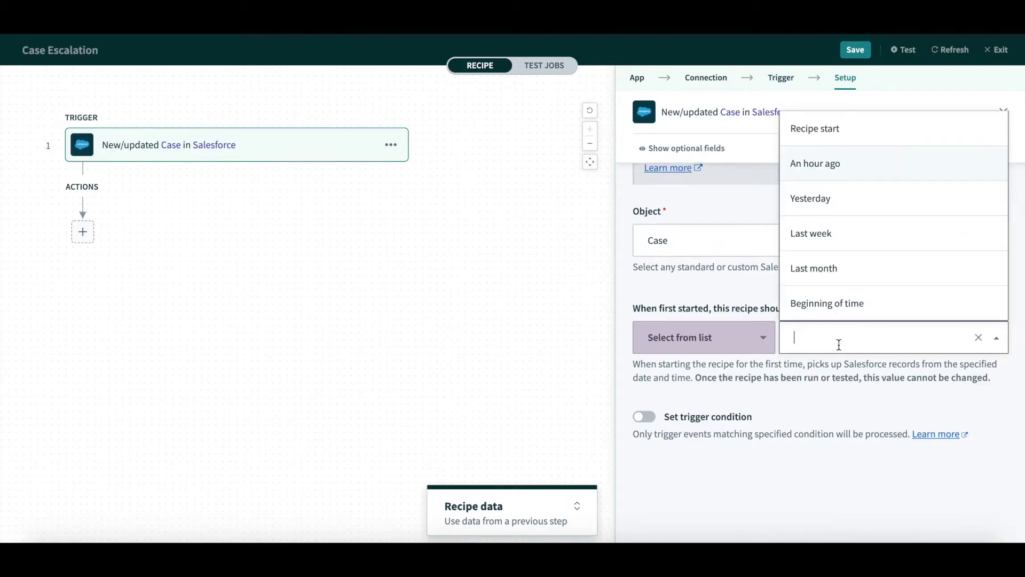
left_click(847, 303)
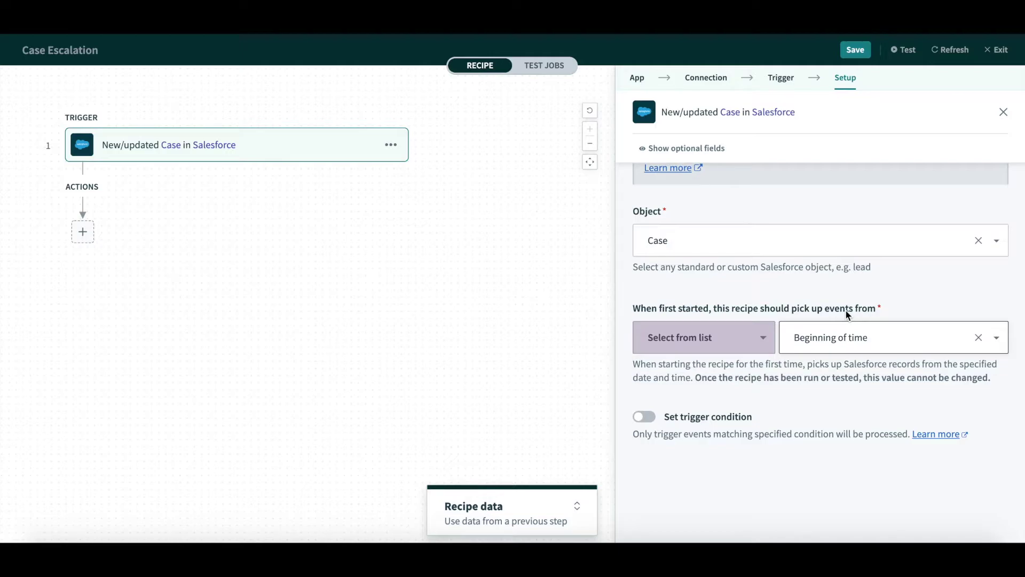
scroll(847, 315, "up", 2)
left_click(780, 78)
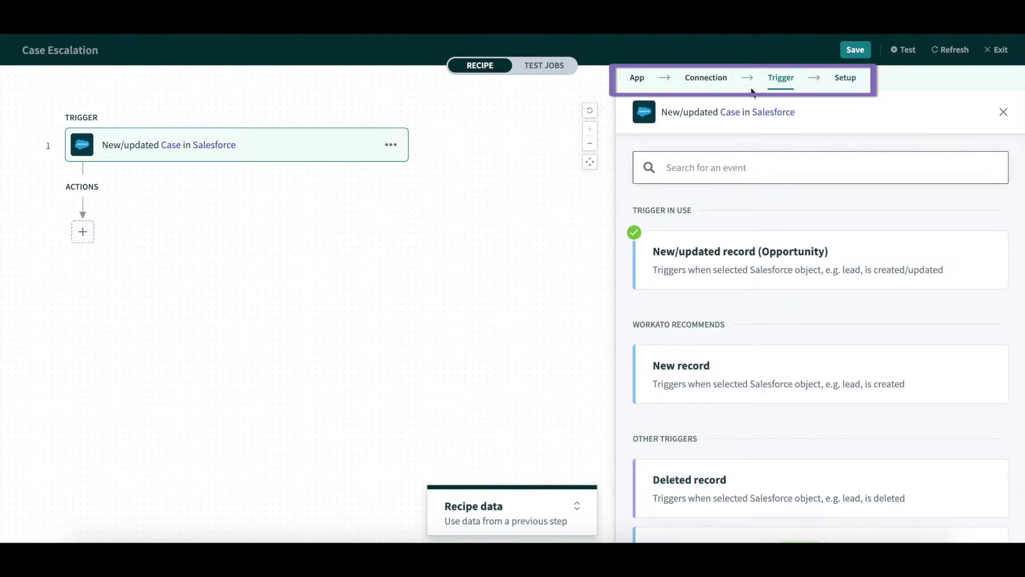
left_click(727, 85)
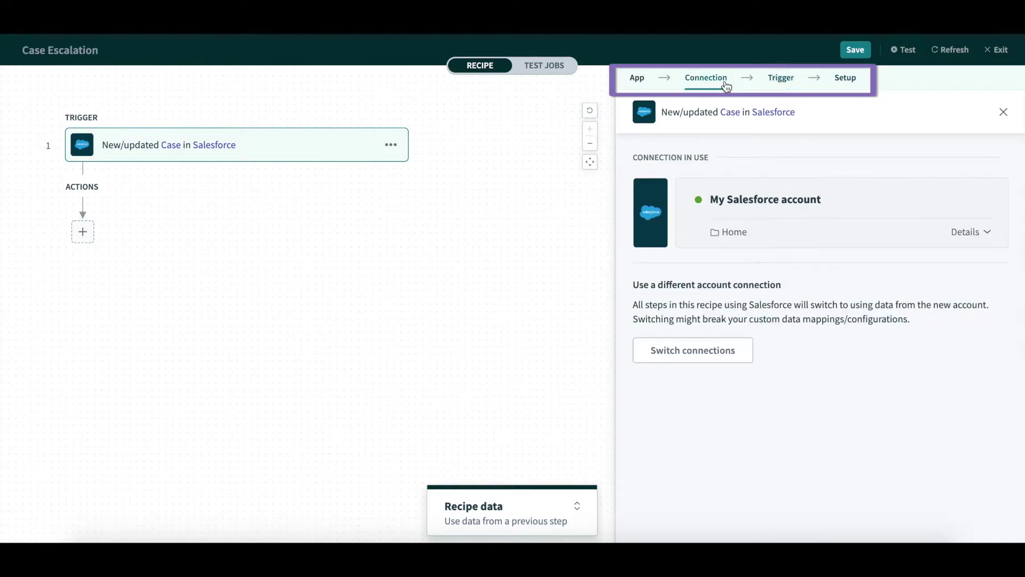
left_click(780, 80)
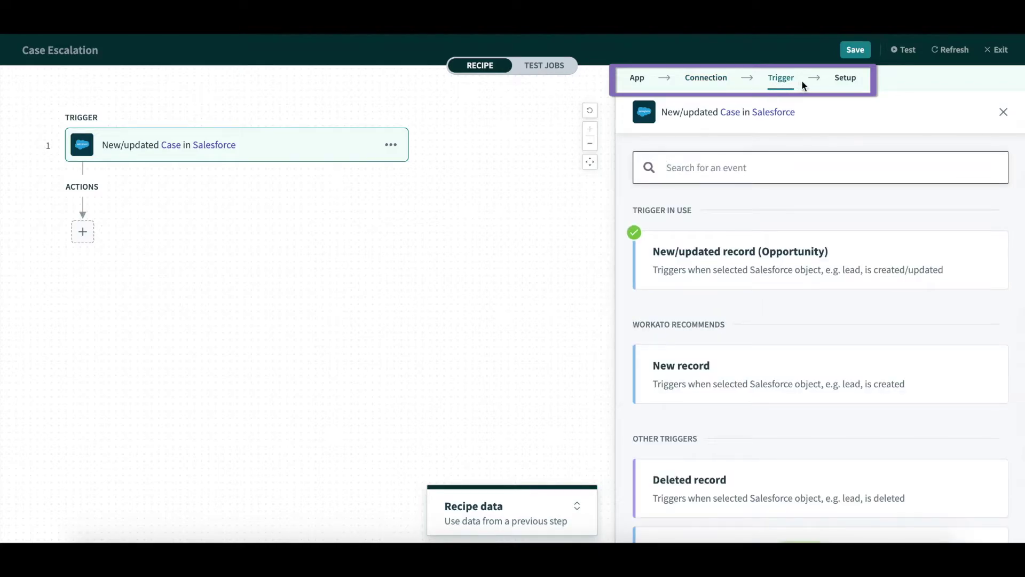
left_click(844, 86)
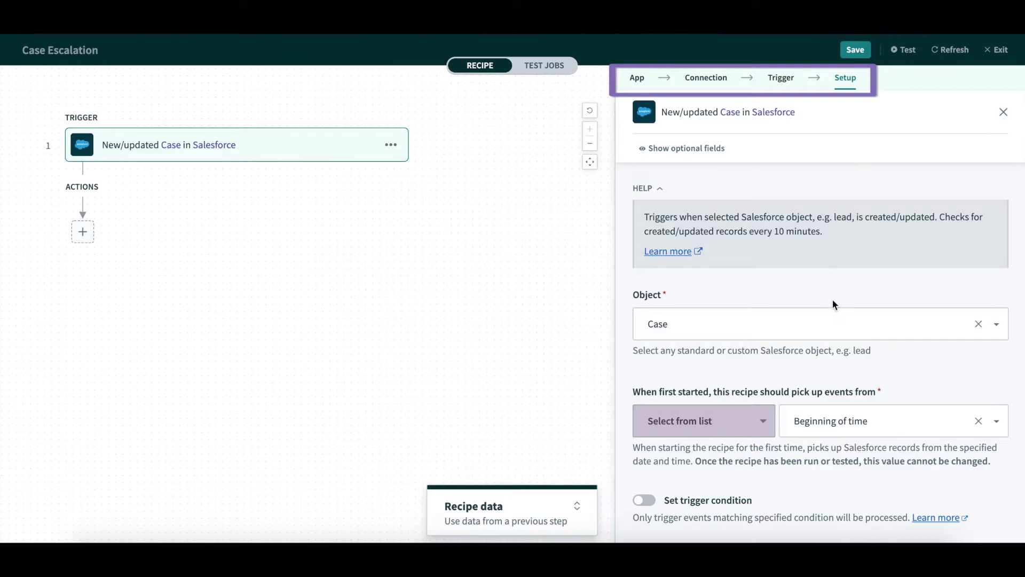
Step: Close the trigger setup and add an IF/ELSE condition as step 2
left_click(1003, 112)
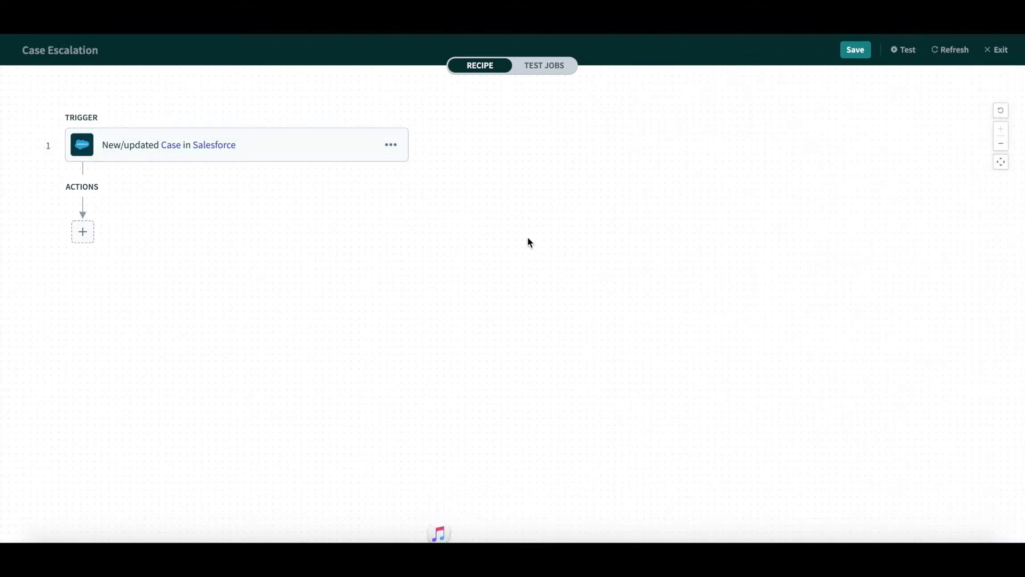
left_click(79, 237)
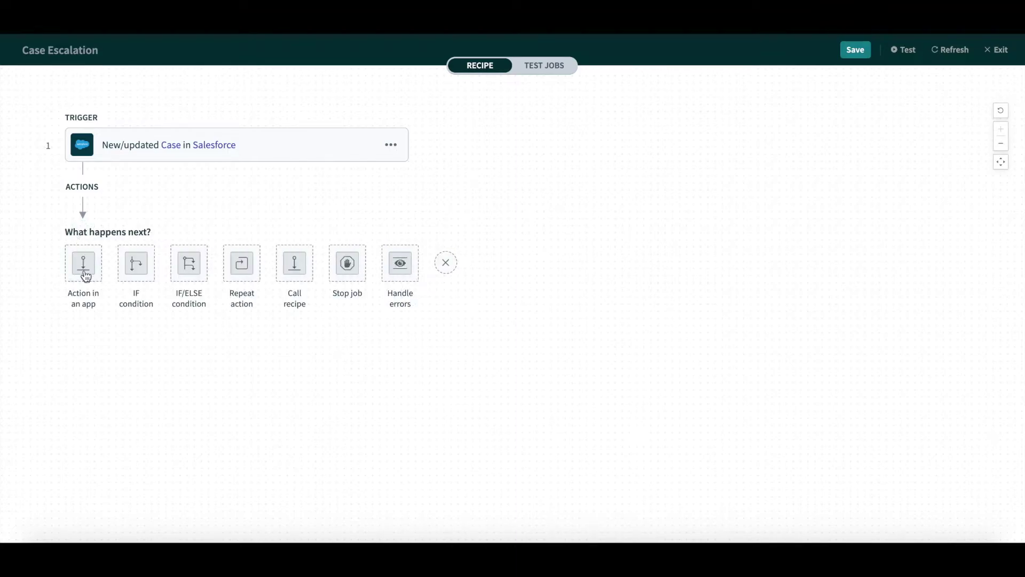
left_click(184, 272)
left_click(192, 253)
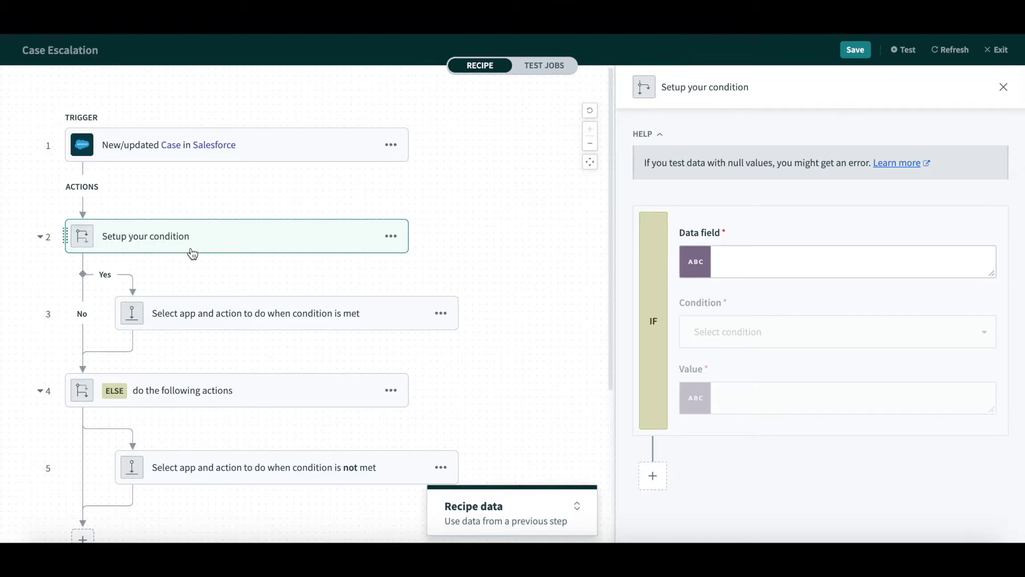
Step: Set the IF condition to the case Status datapill equals 'New'
left_click(742, 259)
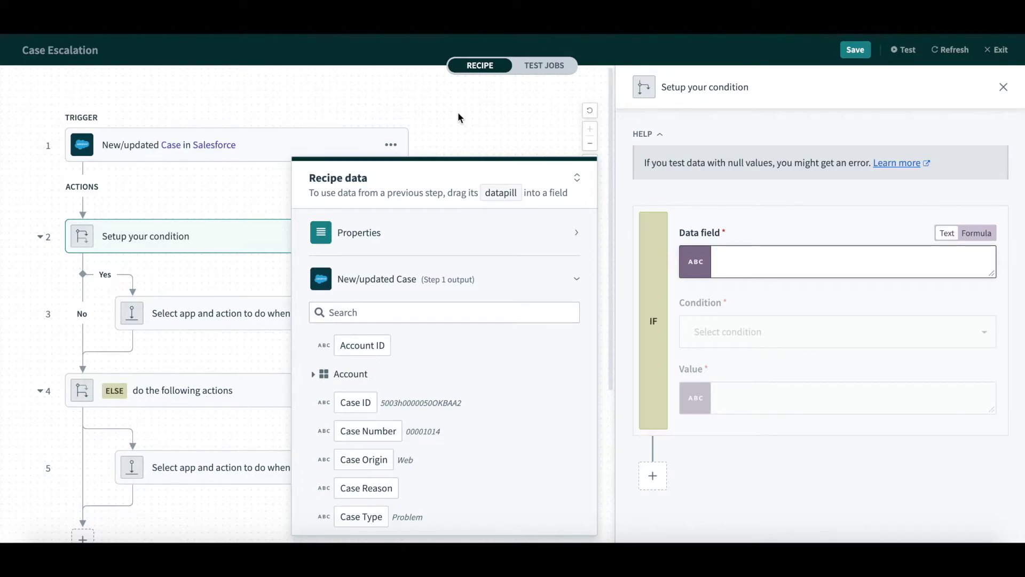
left_click_drag(447, 179, 546, 507)
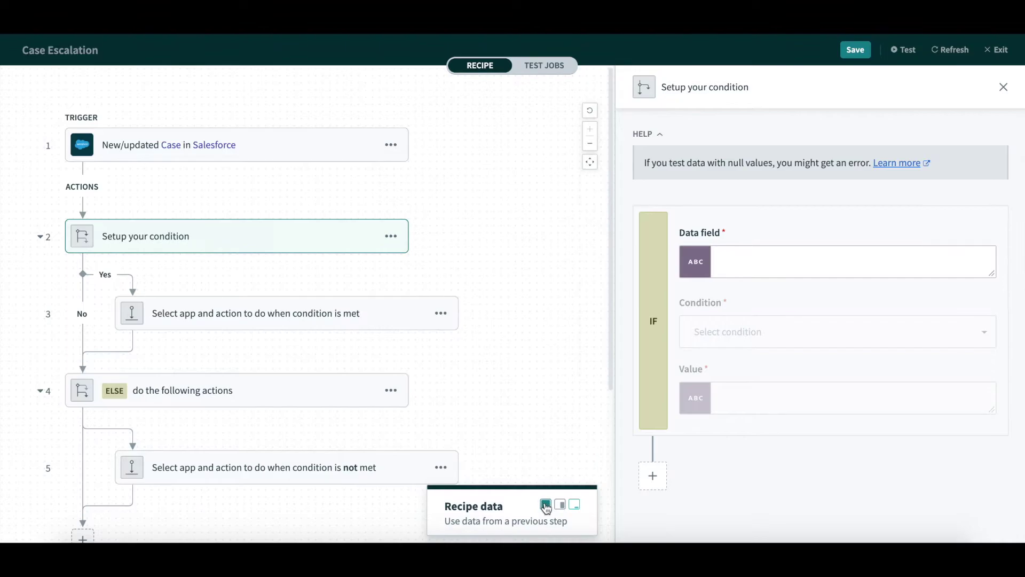
left_click(546, 505)
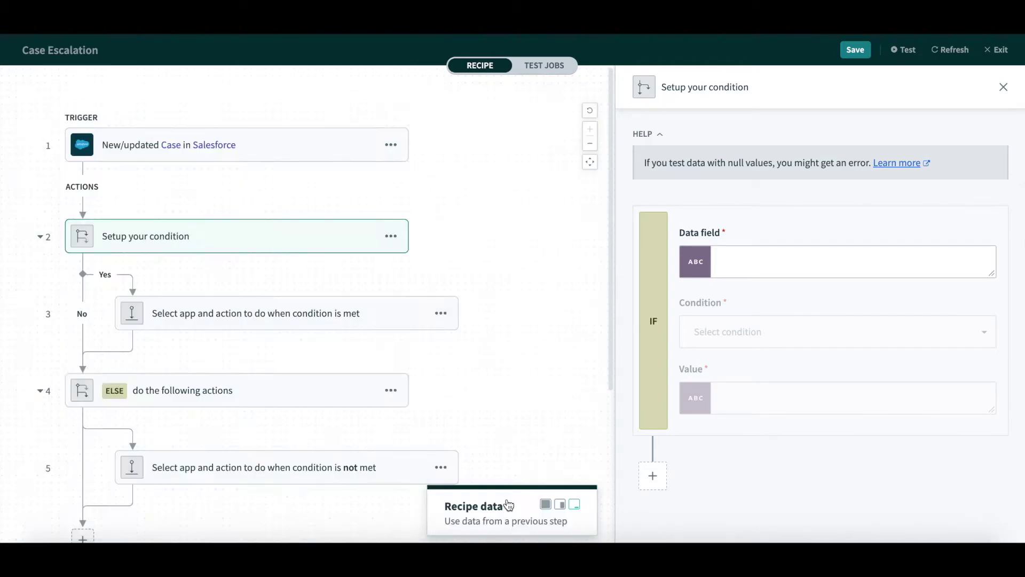
left_click(507, 503)
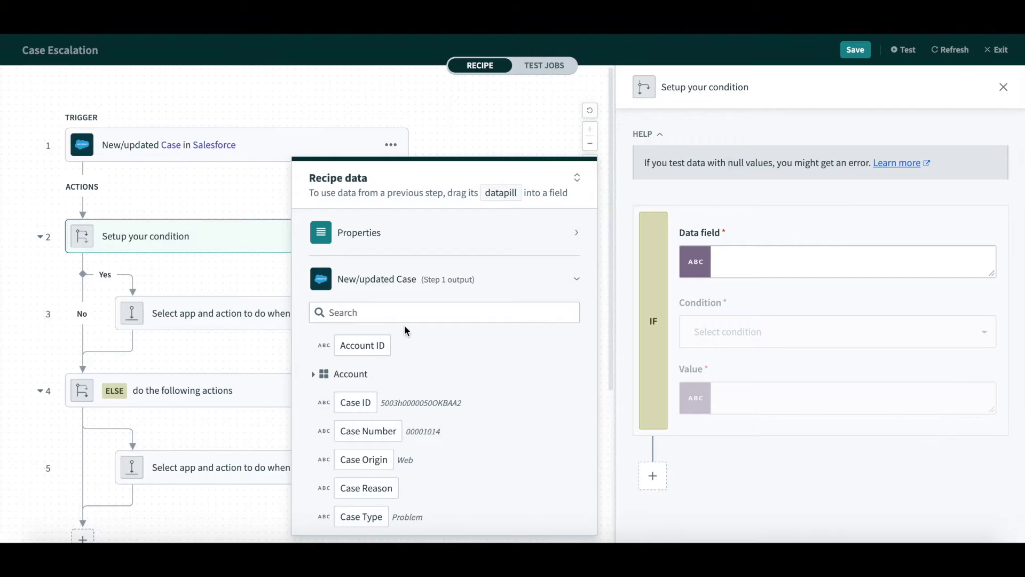
scroll(424, 402, "down", 5)
left_click(363, 400)
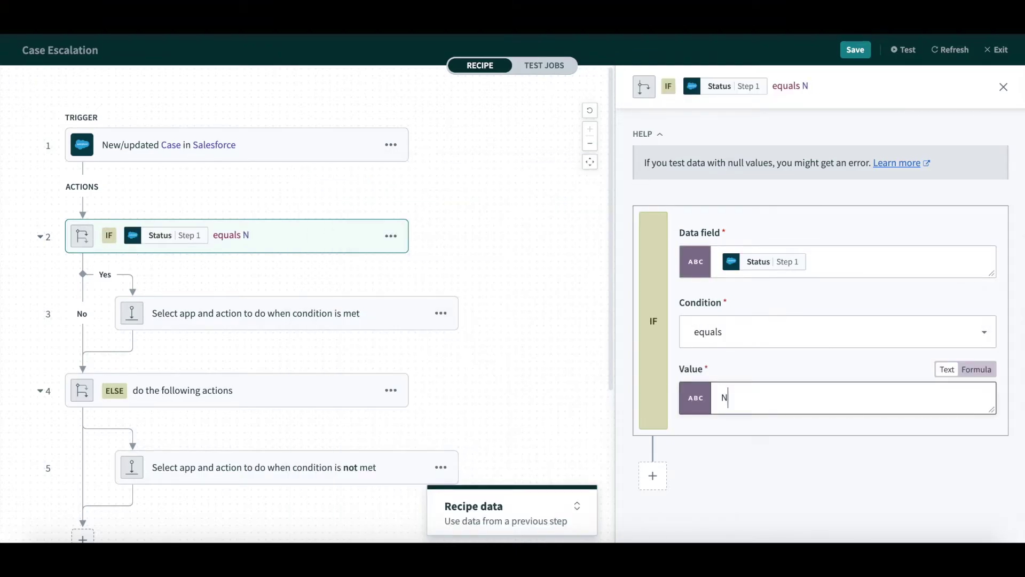
type("ew")
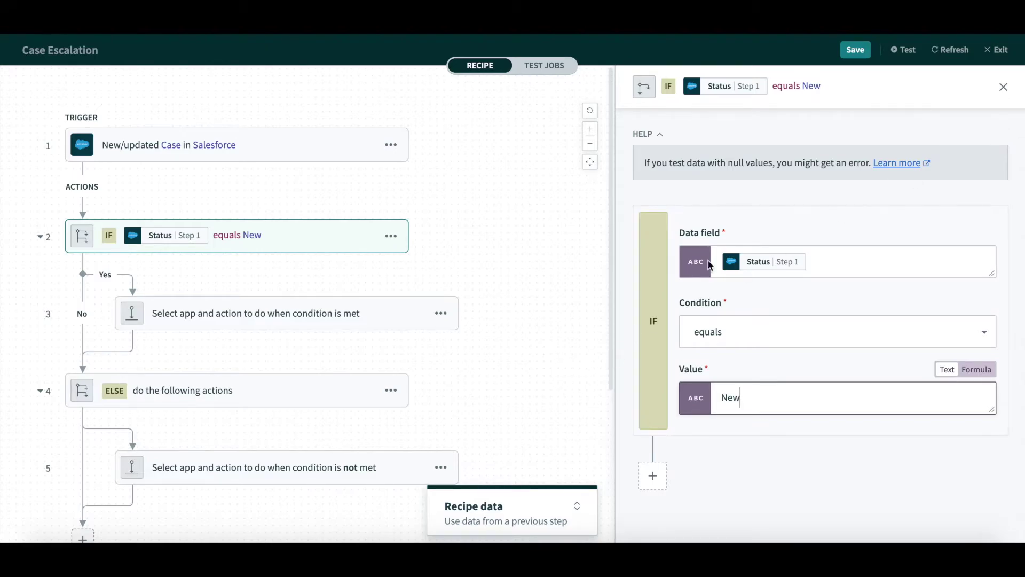
Step: Make the Yes-branch action Jira Create issue using the existing Jira connection
left_click(331, 319)
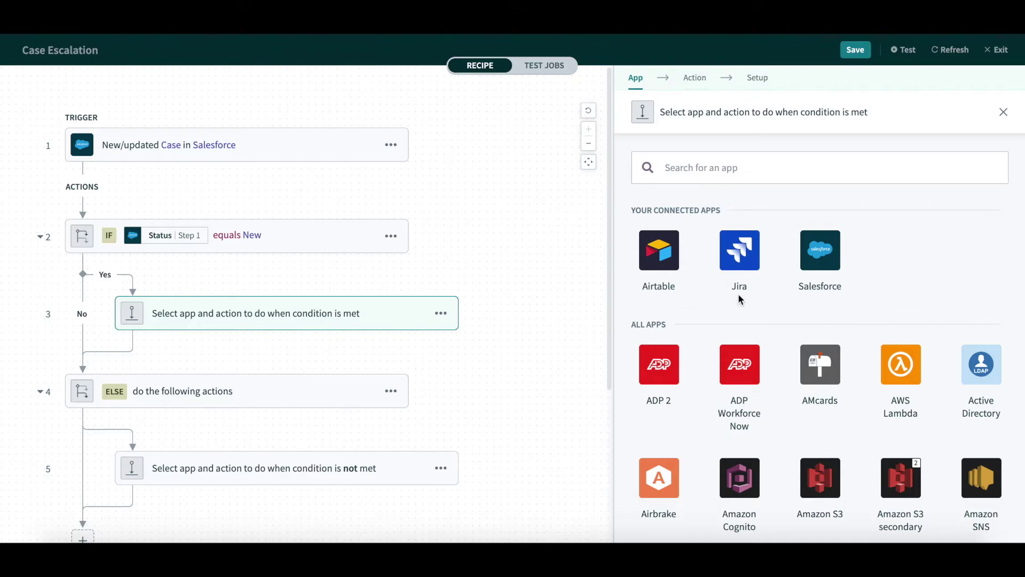
left_click(740, 251)
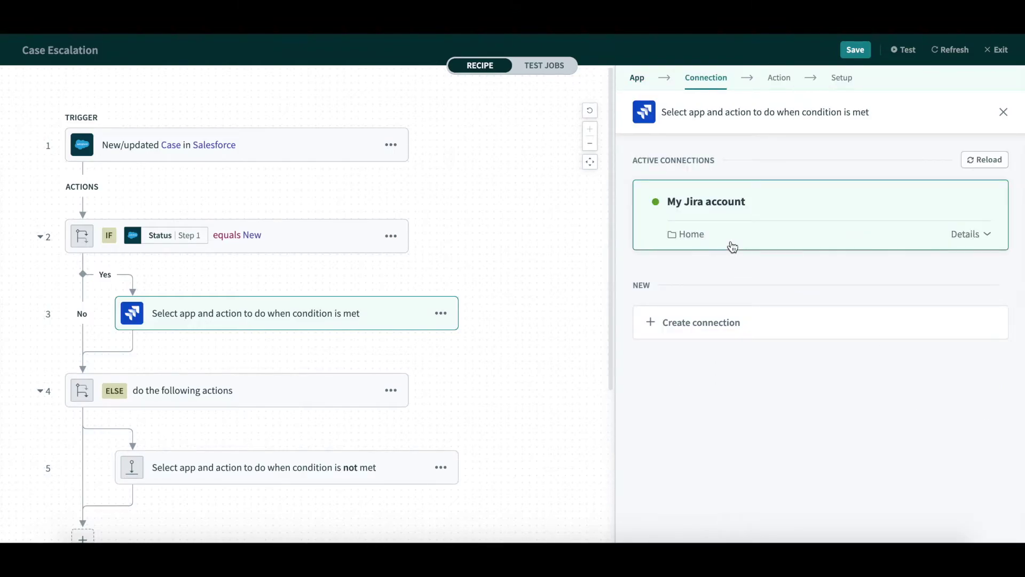
left_click(732, 246)
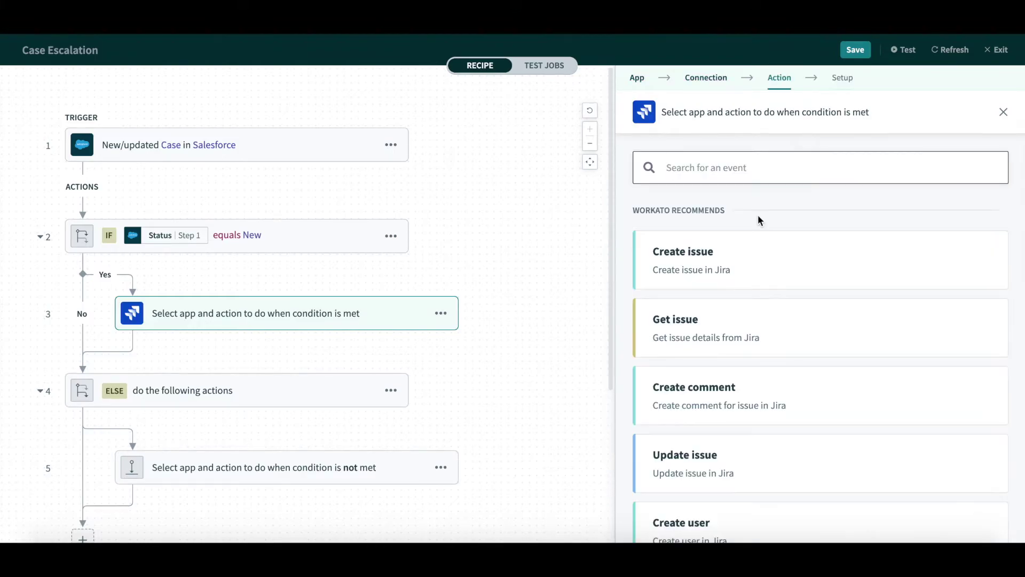
scroll(761, 221, "down", 3)
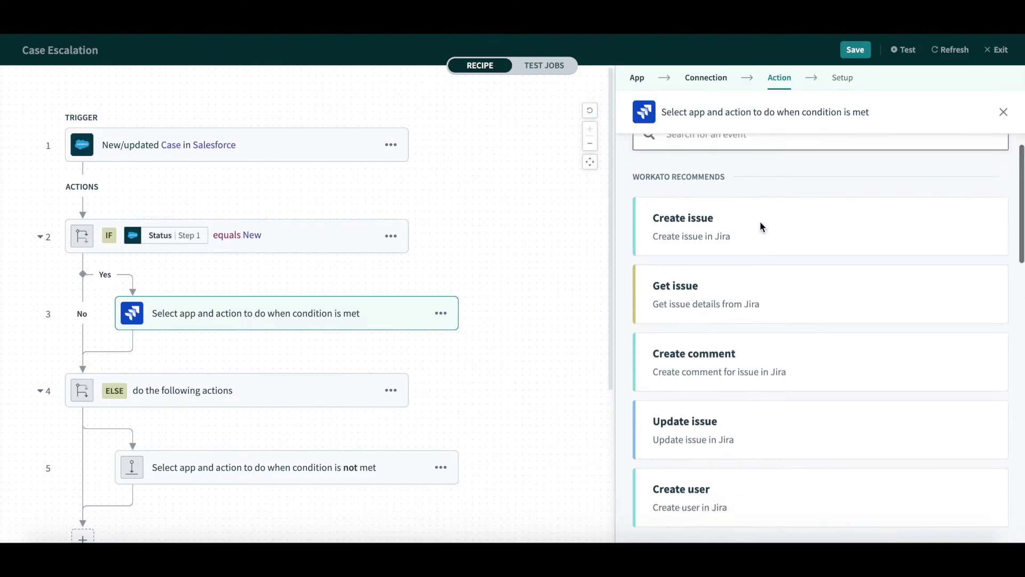
scroll(760, 221, "up", 2)
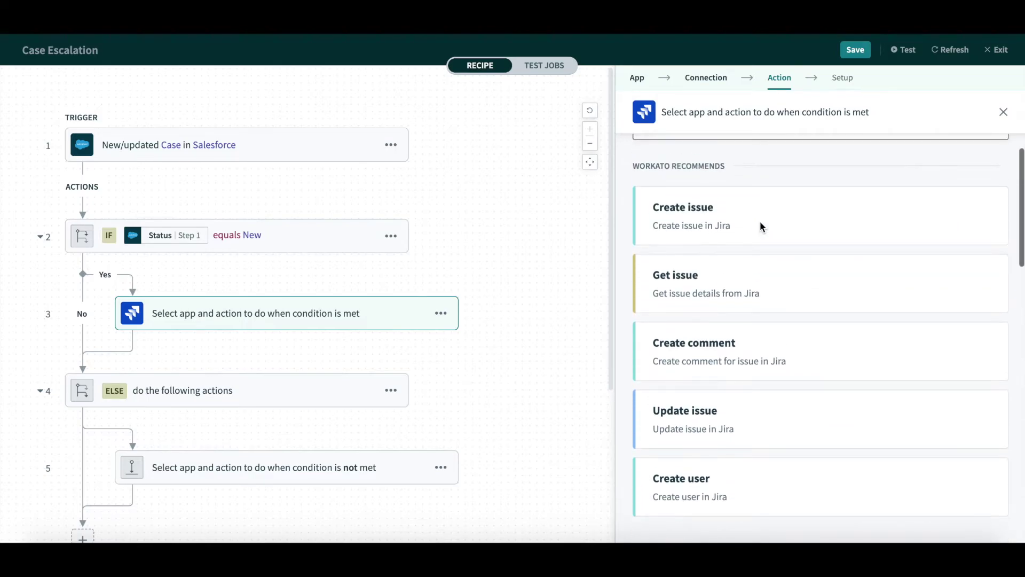
scroll(761, 221, "up", 2)
left_click(757, 257)
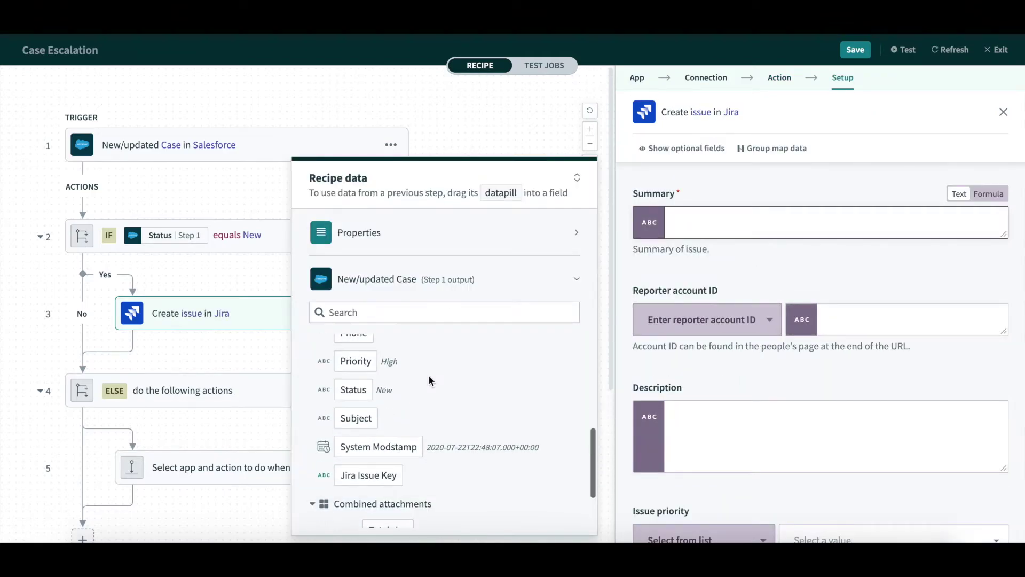
Step: Map the case Subject to the issue Summary and the case Description to Description
left_click(354, 419)
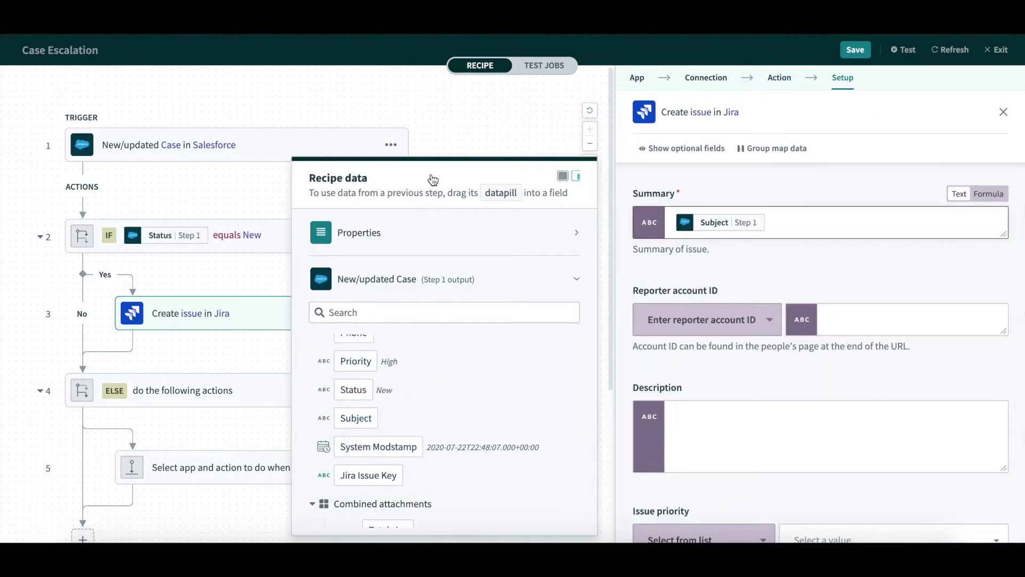
left_click(712, 422)
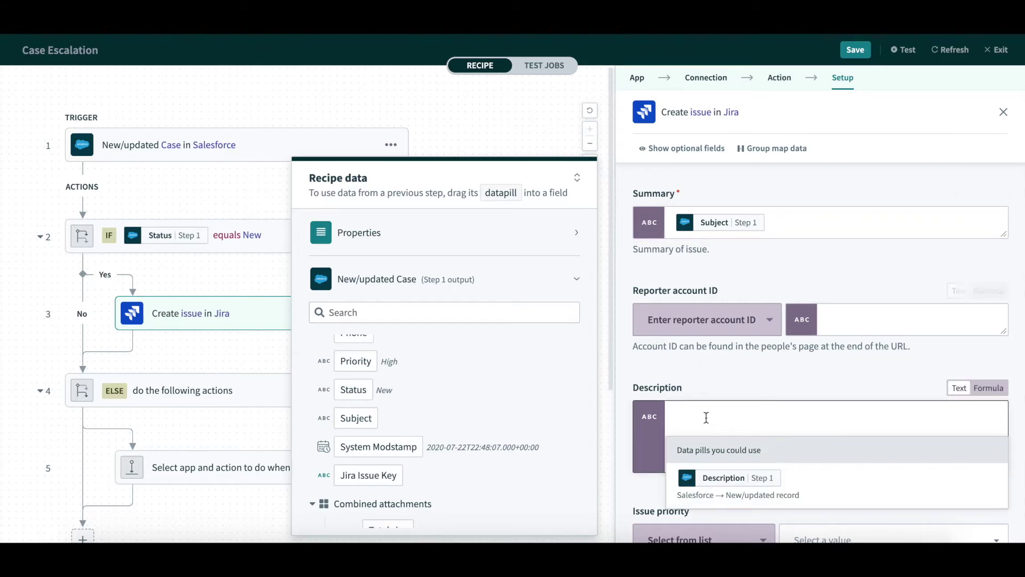
left_click(727, 480)
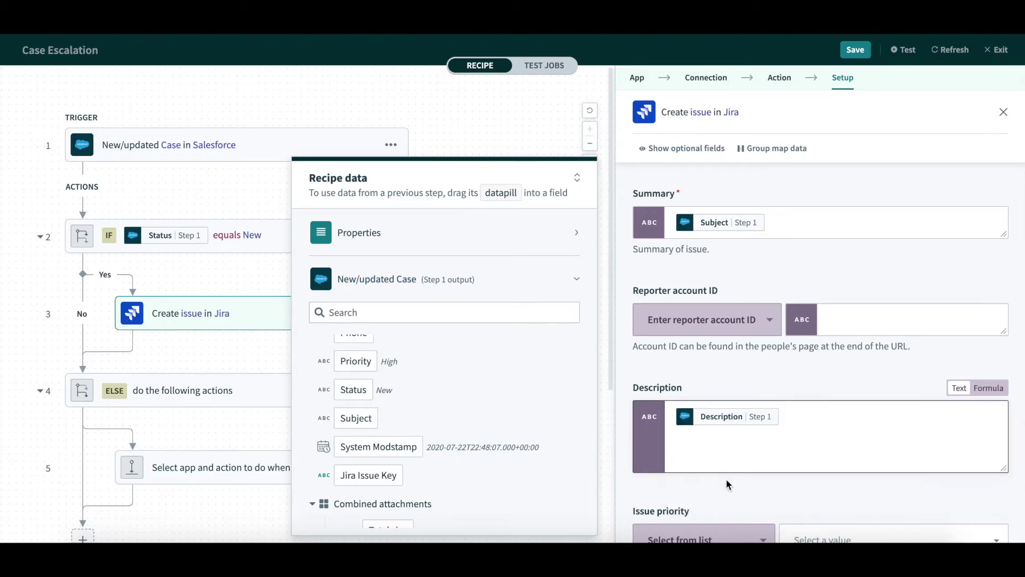
left_click(575, 177)
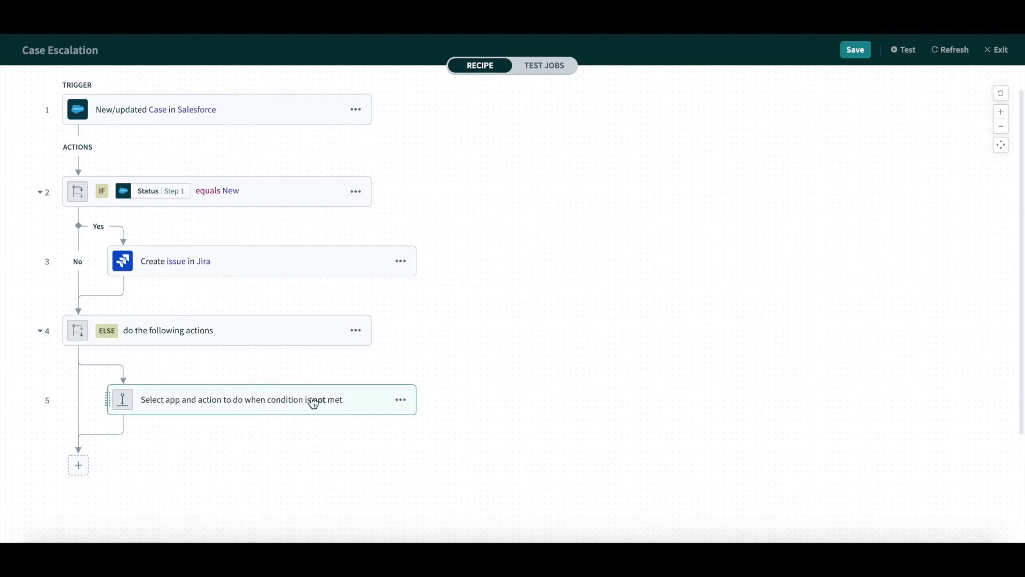
Step: Add an Airtable Create record action after the Jira issue, using the existing connection
left_click(123, 295)
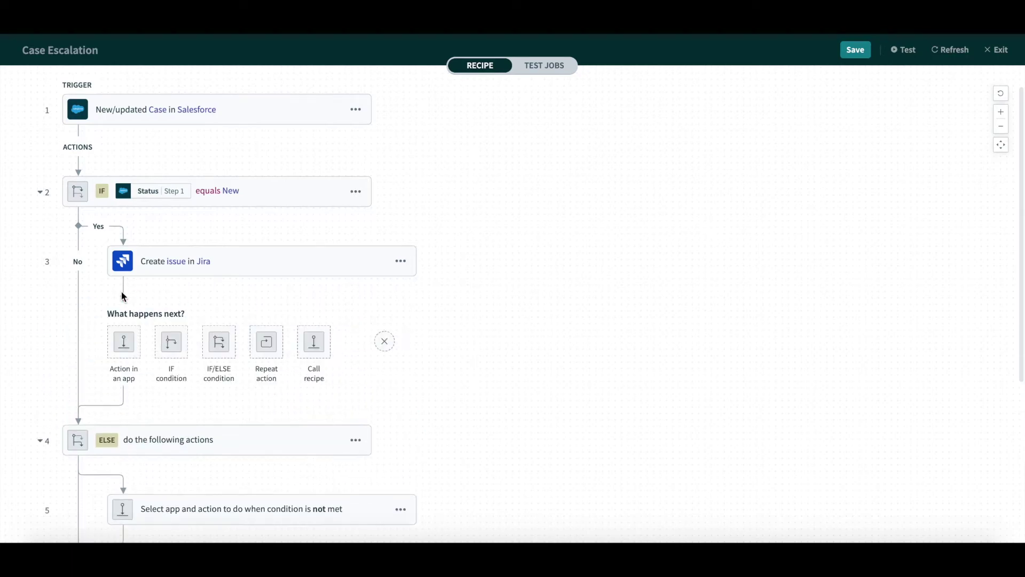
left_click(124, 345)
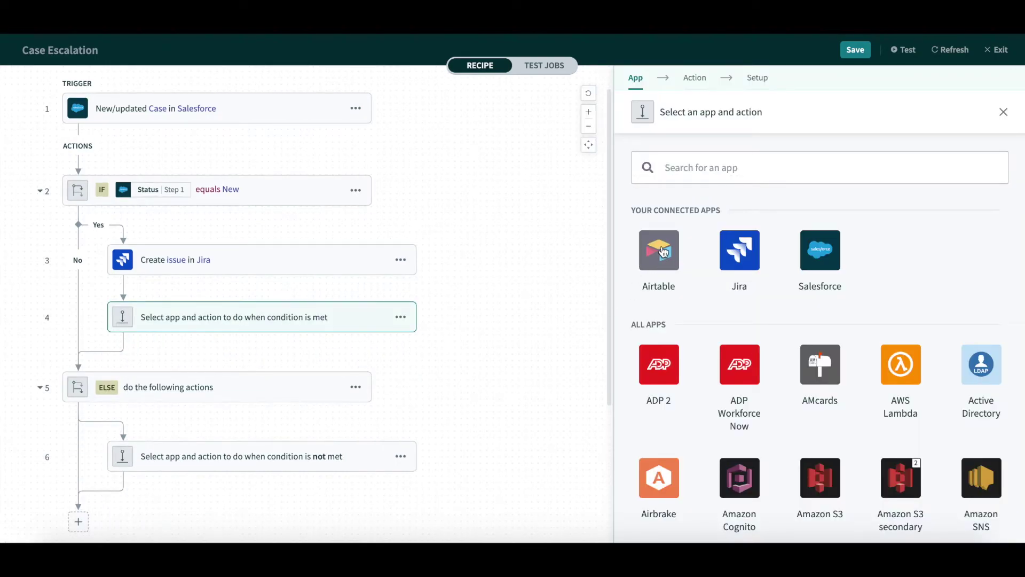
left_click(663, 251)
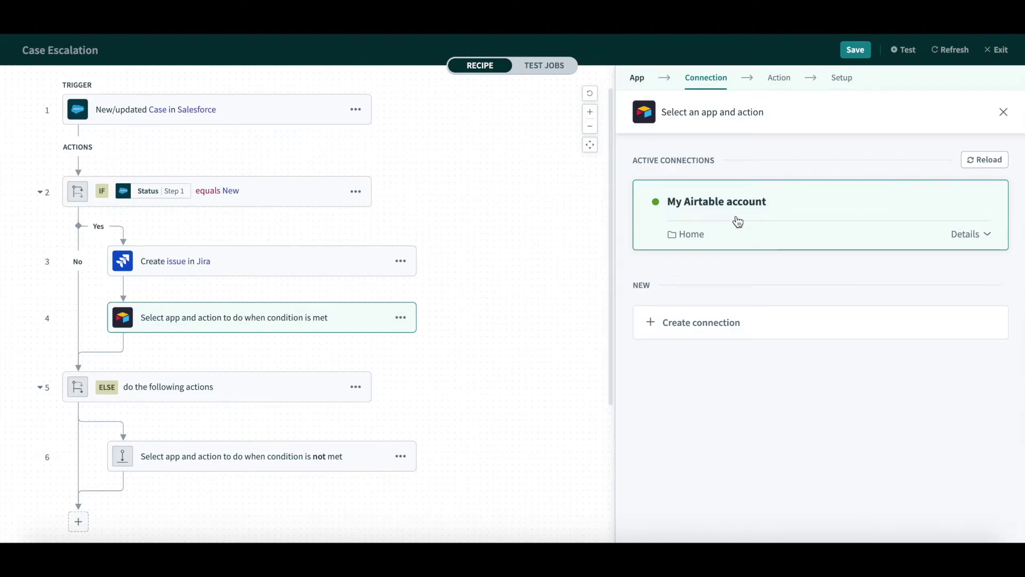
left_click(738, 222)
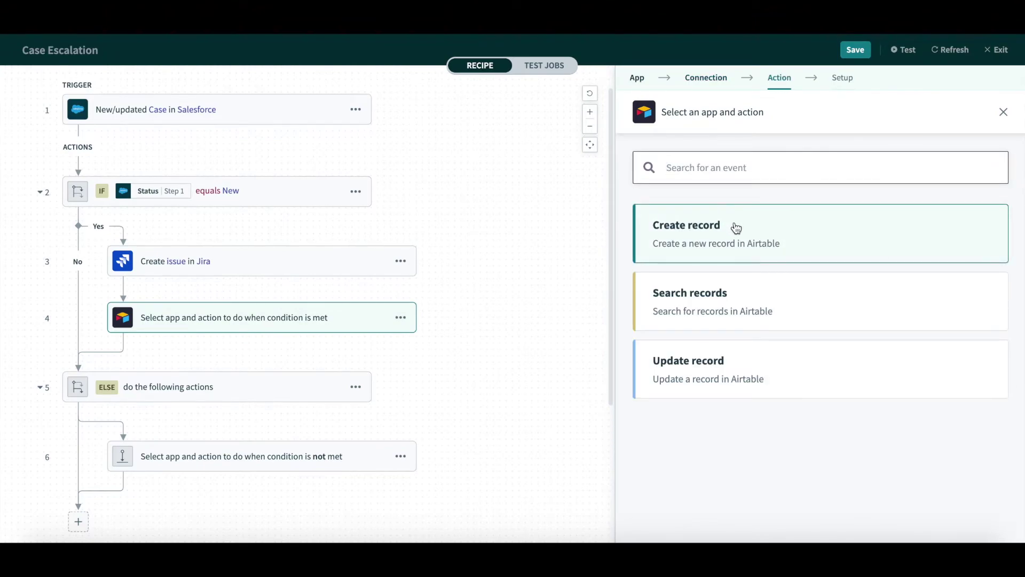
left_click(764, 211)
Step: Choose base Salesforce Case and map the Case ID to the record's Name
left_click(833, 473)
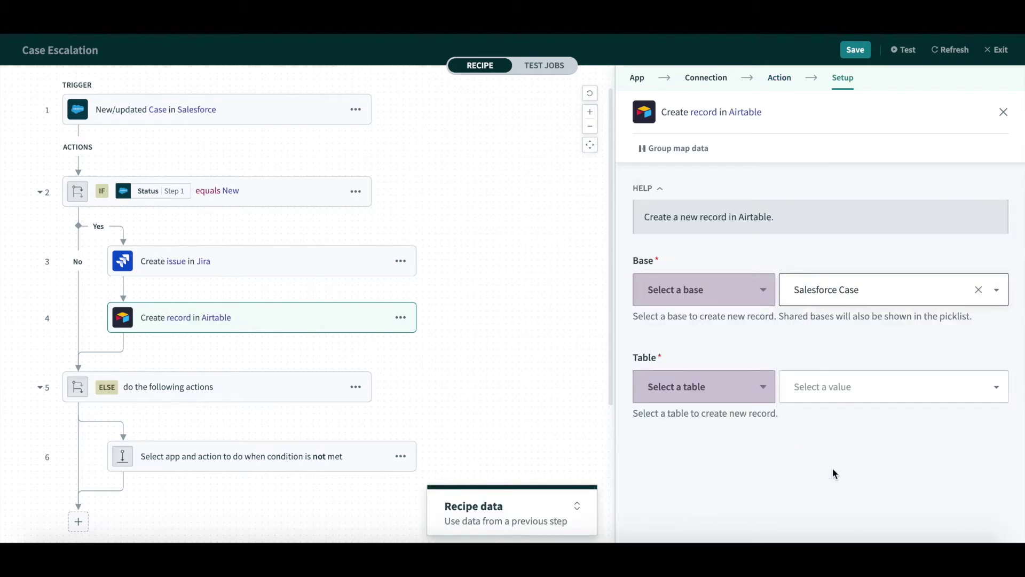
left_click(831, 422)
left_click(359, 406)
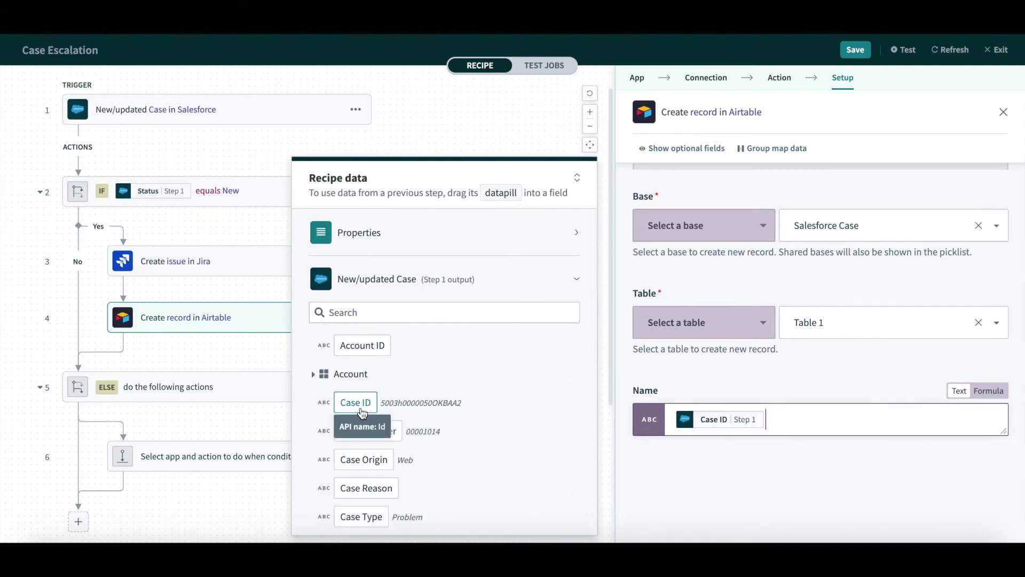
left_click(121, 450)
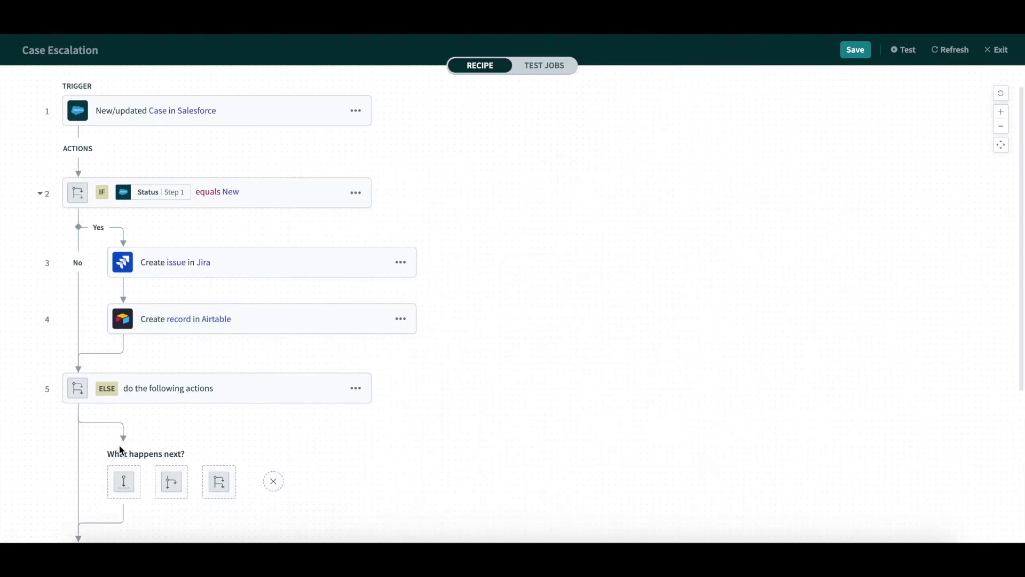
Step: Set the ELSE action to Jira Update issue, using step 3's ID as Issue ID and case Description
left_click(121, 483)
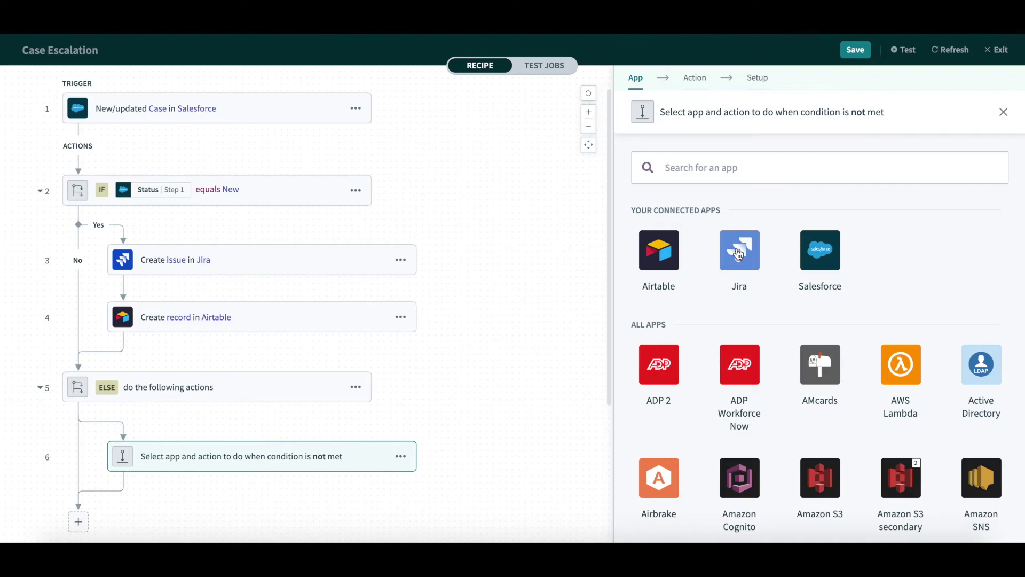
left_click(740, 254)
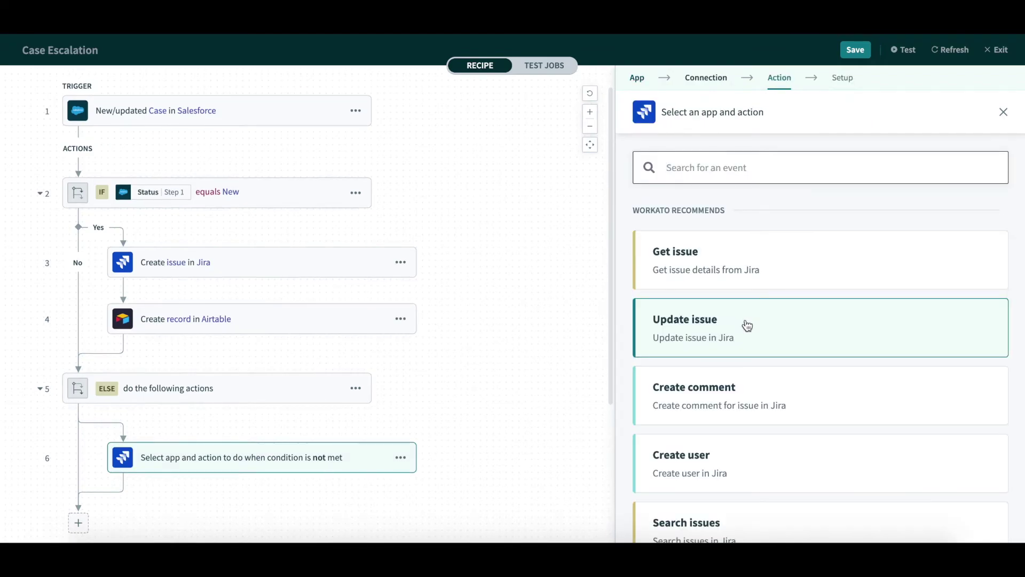
left_click(747, 325)
left_click(344, 392)
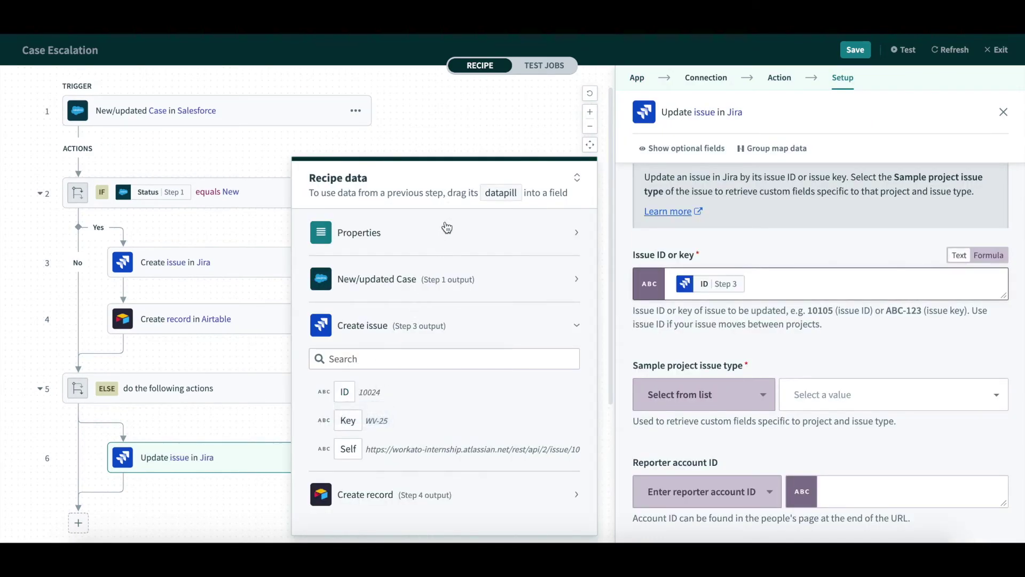
scroll(832, 371, "down", 5)
left_click(832, 371)
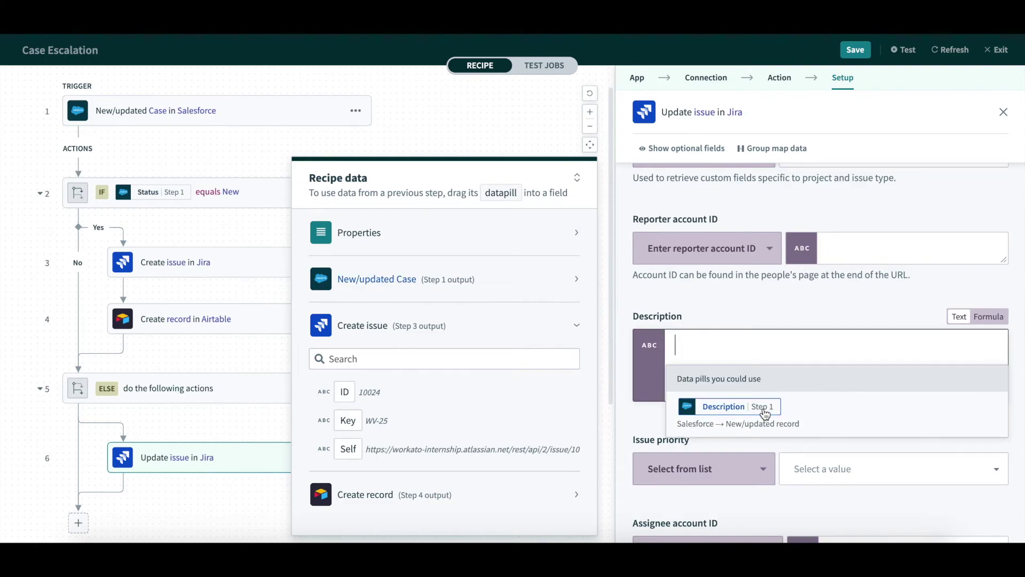
left_click(765, 407)
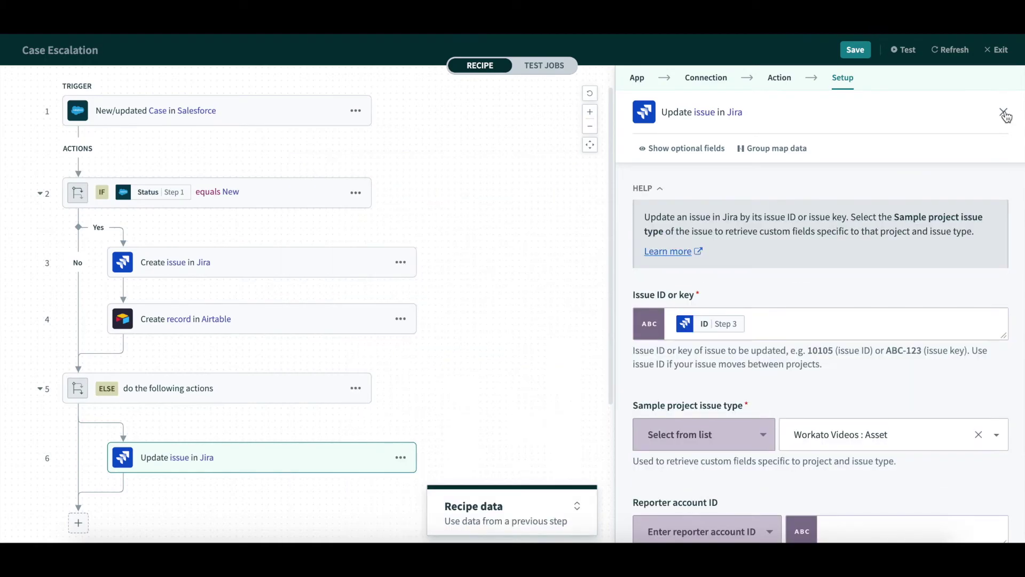
left_click(1004, 113)
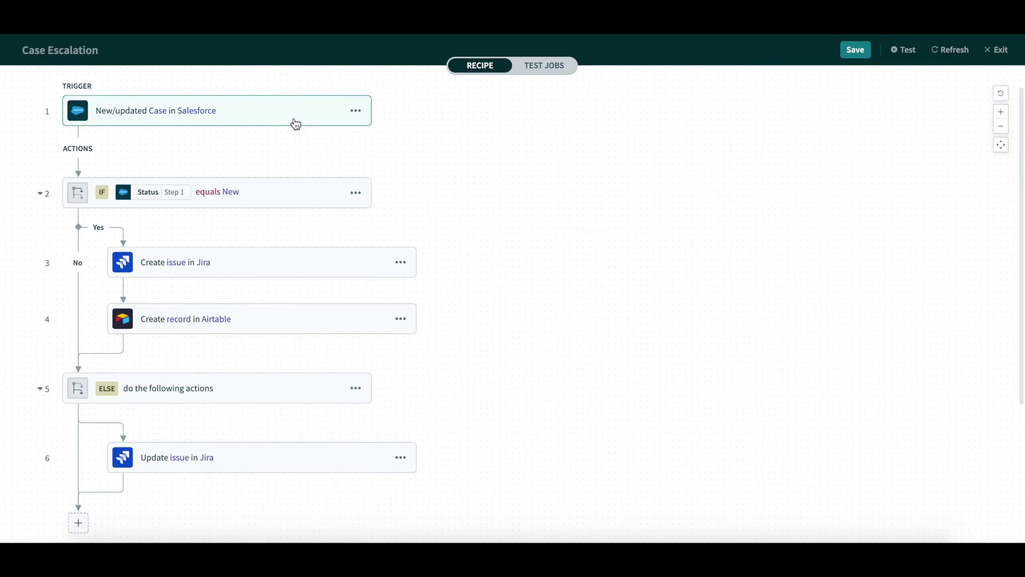
left_click(296, 123)
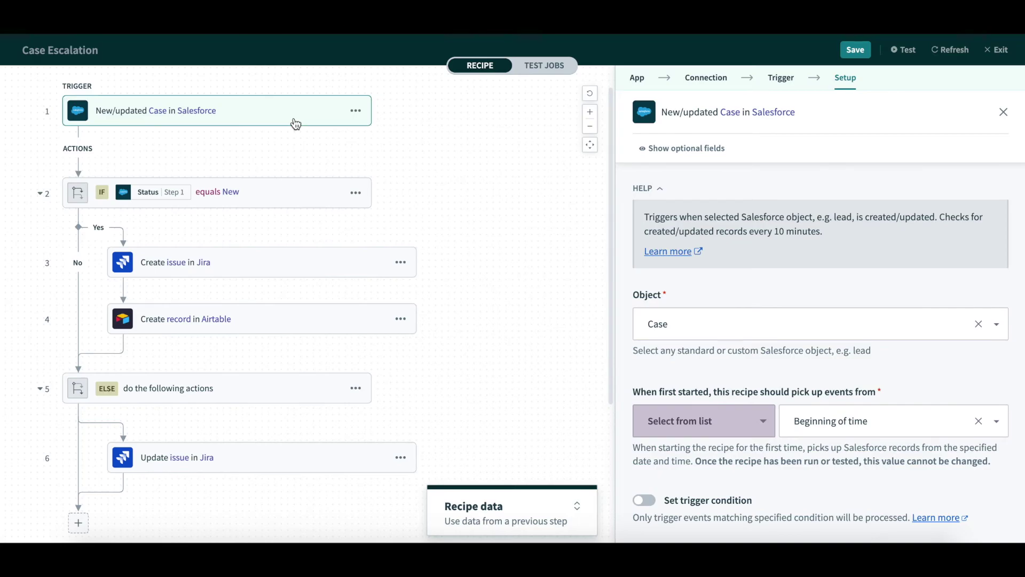
left_click(312, 262)
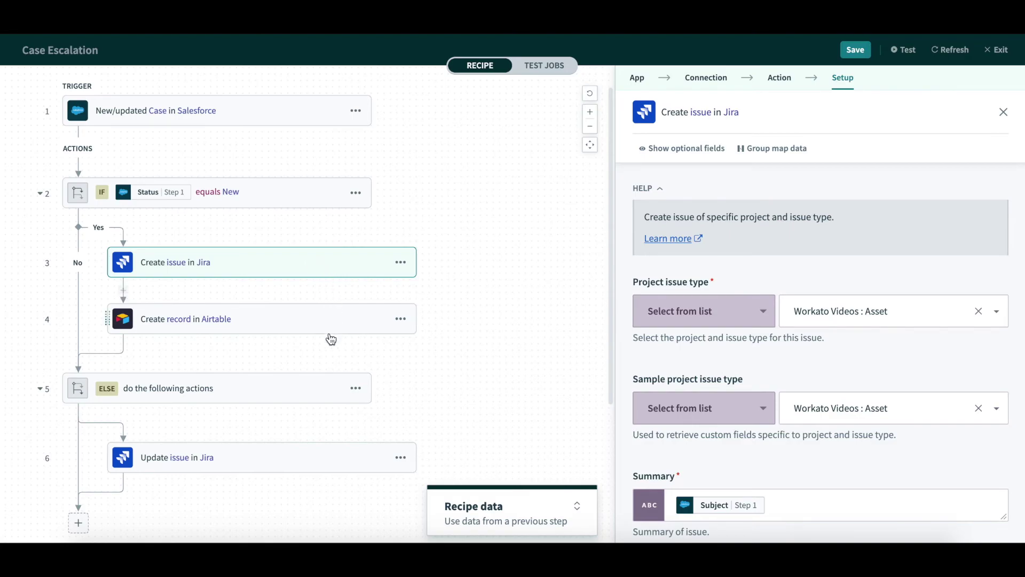
left_click(294, 457)
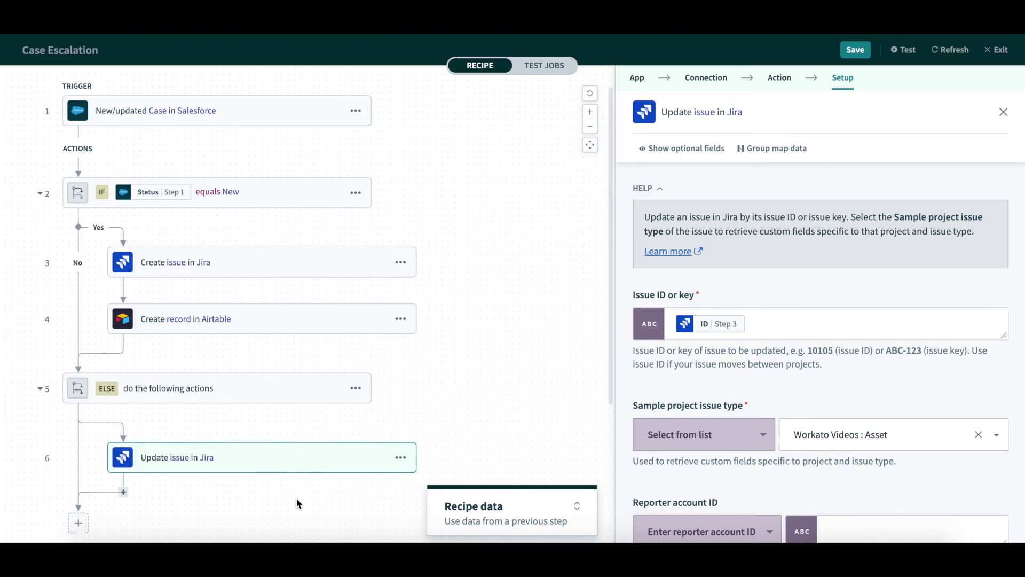
left_click(1004, 112)
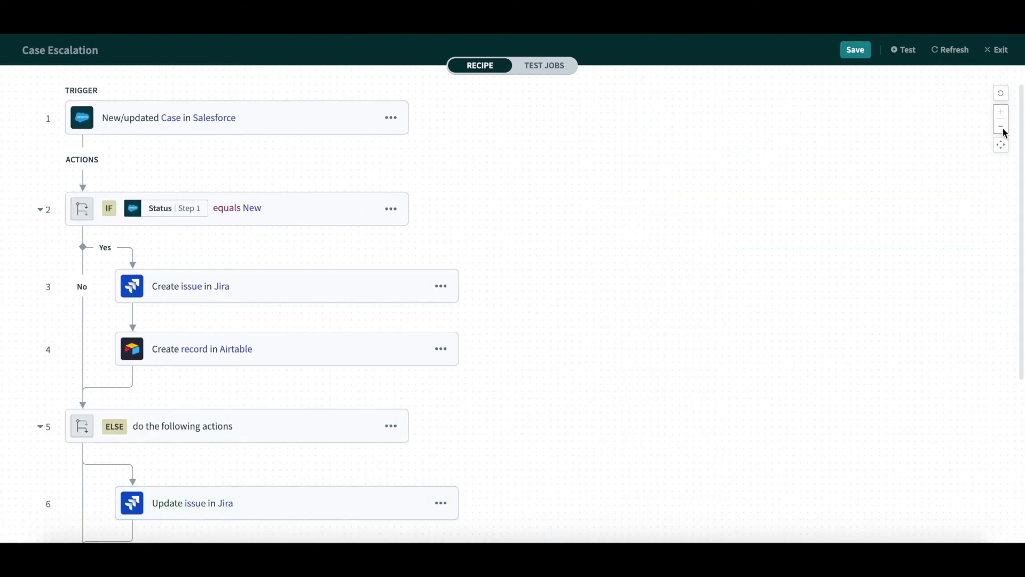
left_click(1004, 128)
left_click(1005, 132)
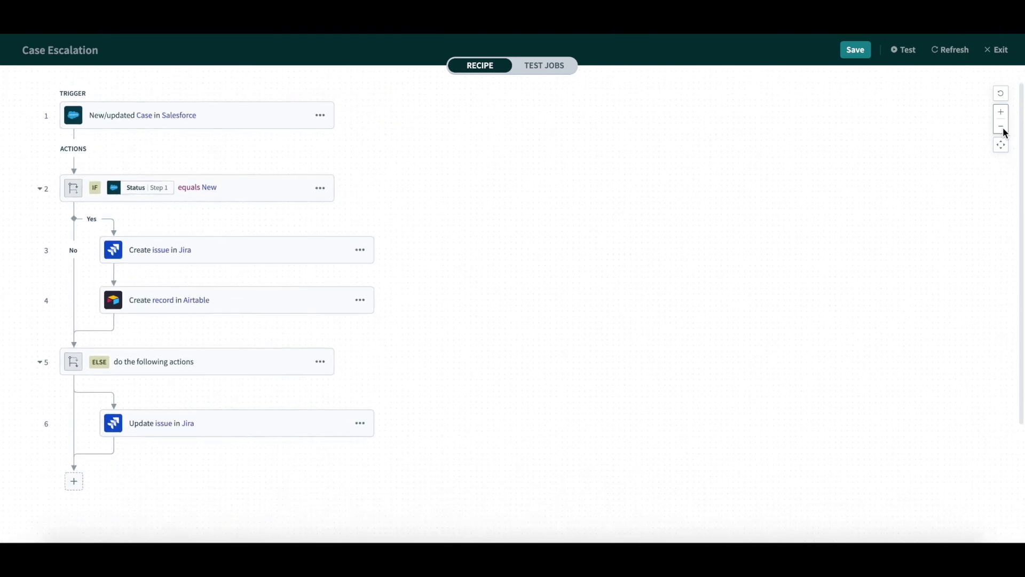
left_click(1004, 129)
left_click(1003, 115)
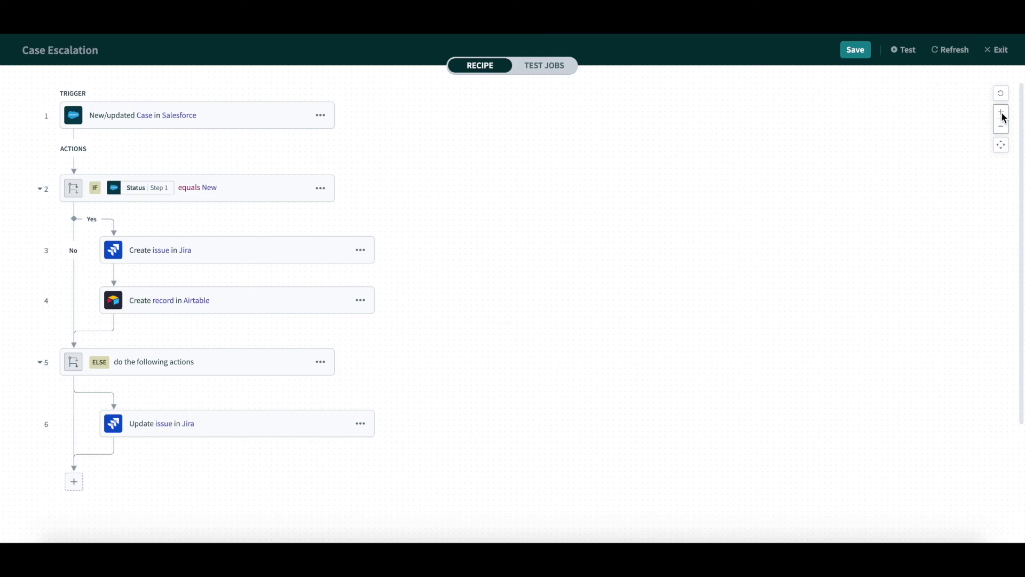
left_click(1004, 117)
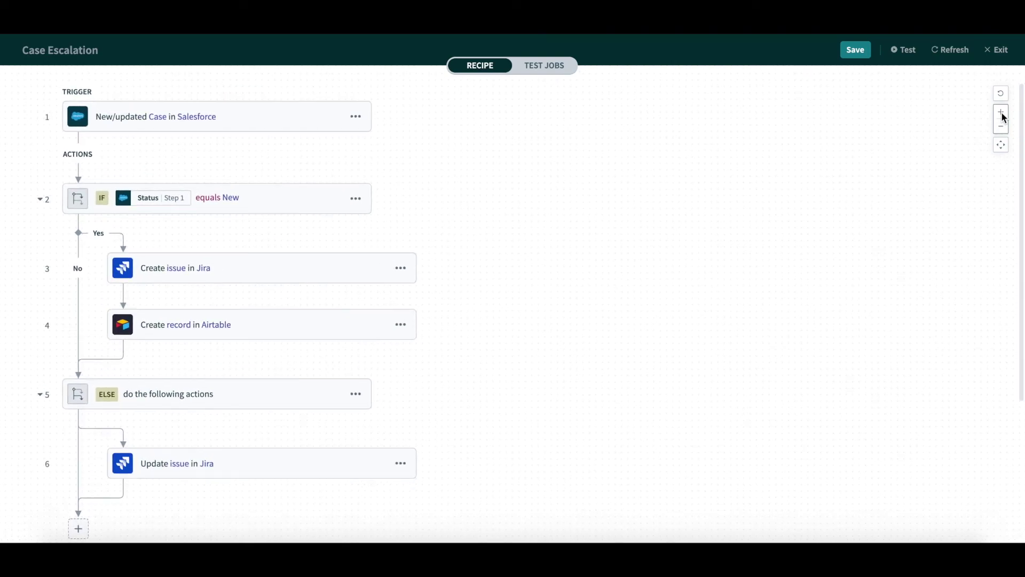
left_click(1004, 118)
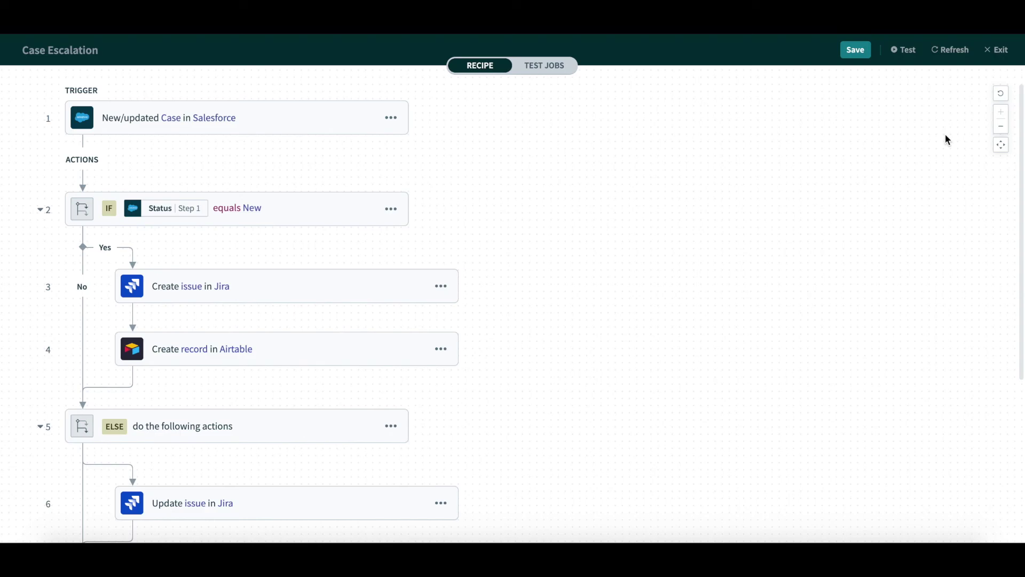
Step: Save the Case Escalation recipe as a new version
left_click(856, 50)
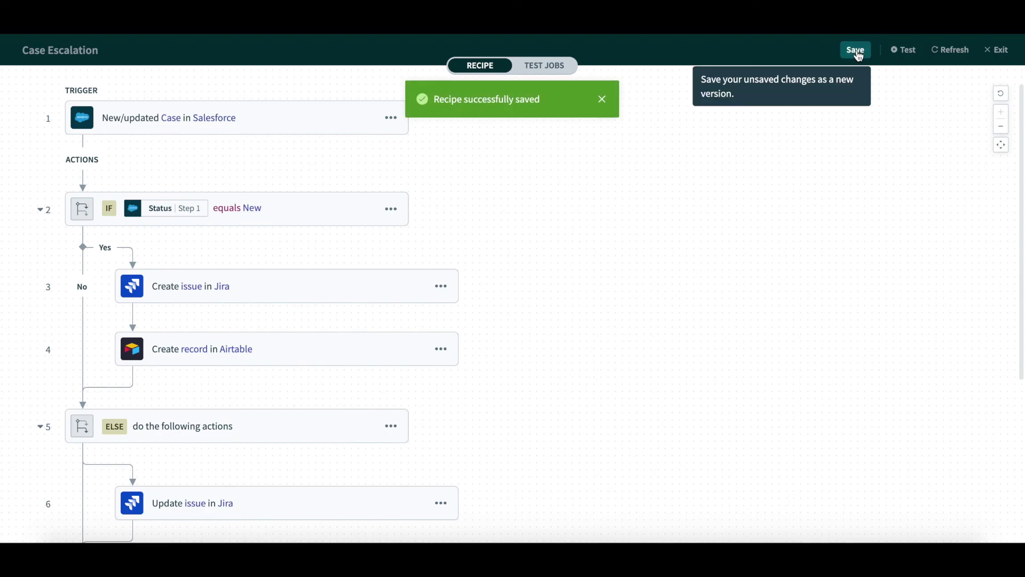